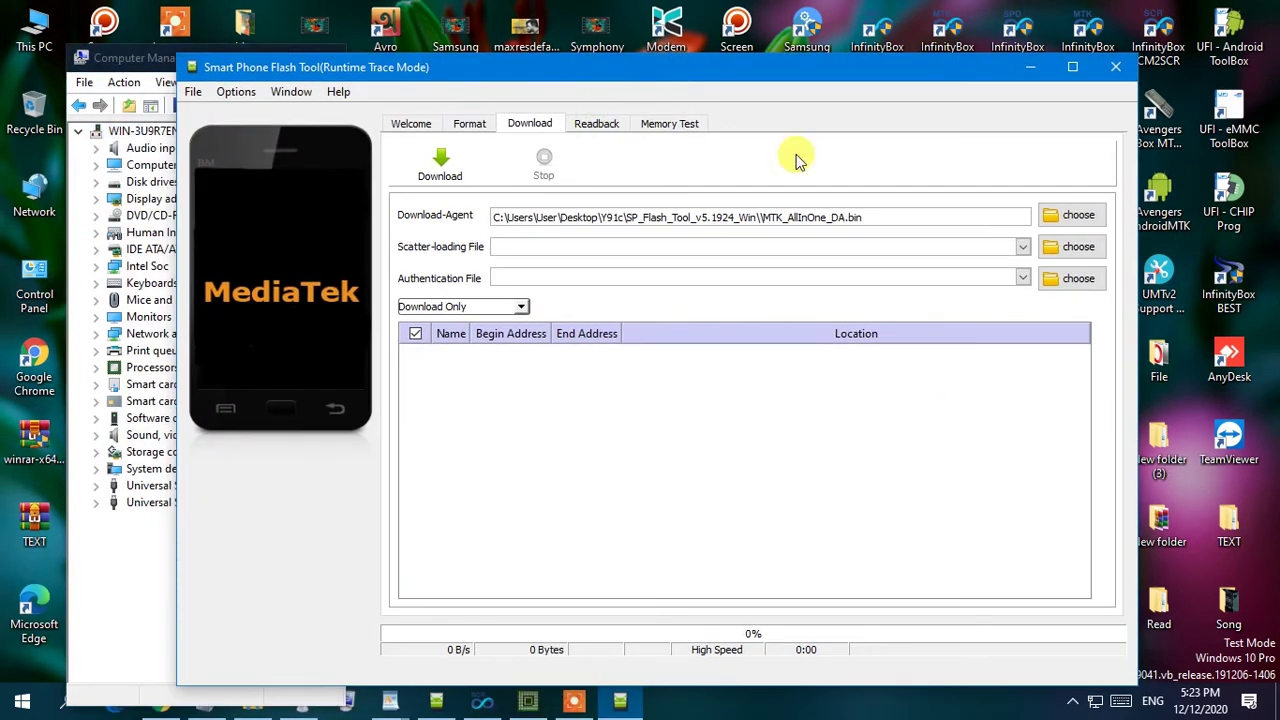
# Load MT6765_Android_scatter from the Firmware folder of Y91c\Vivo_Y91C_PD1818HF_MT6765_EX_A_1.7.0_15022019 as the scatter-loading file
pyautogui.click(1077, 248)
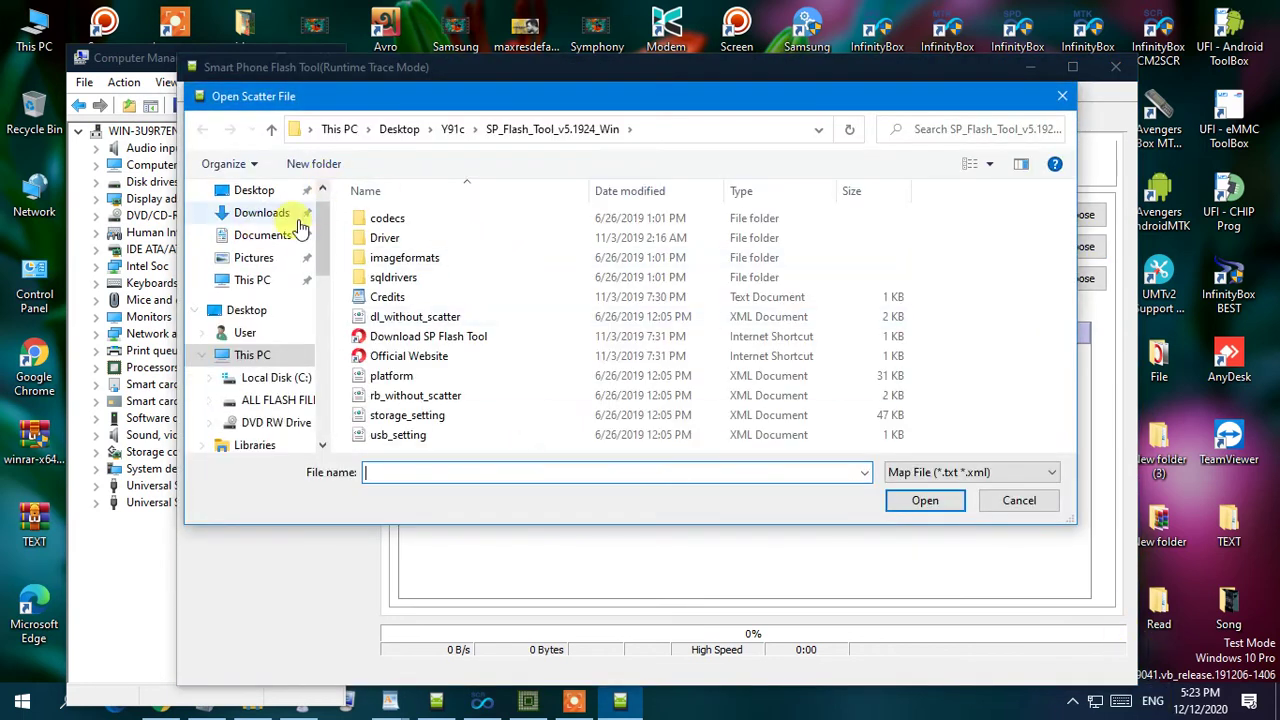
pyautogui.click(264, 193)
pyautogui.scroll(-3, 460, 310)
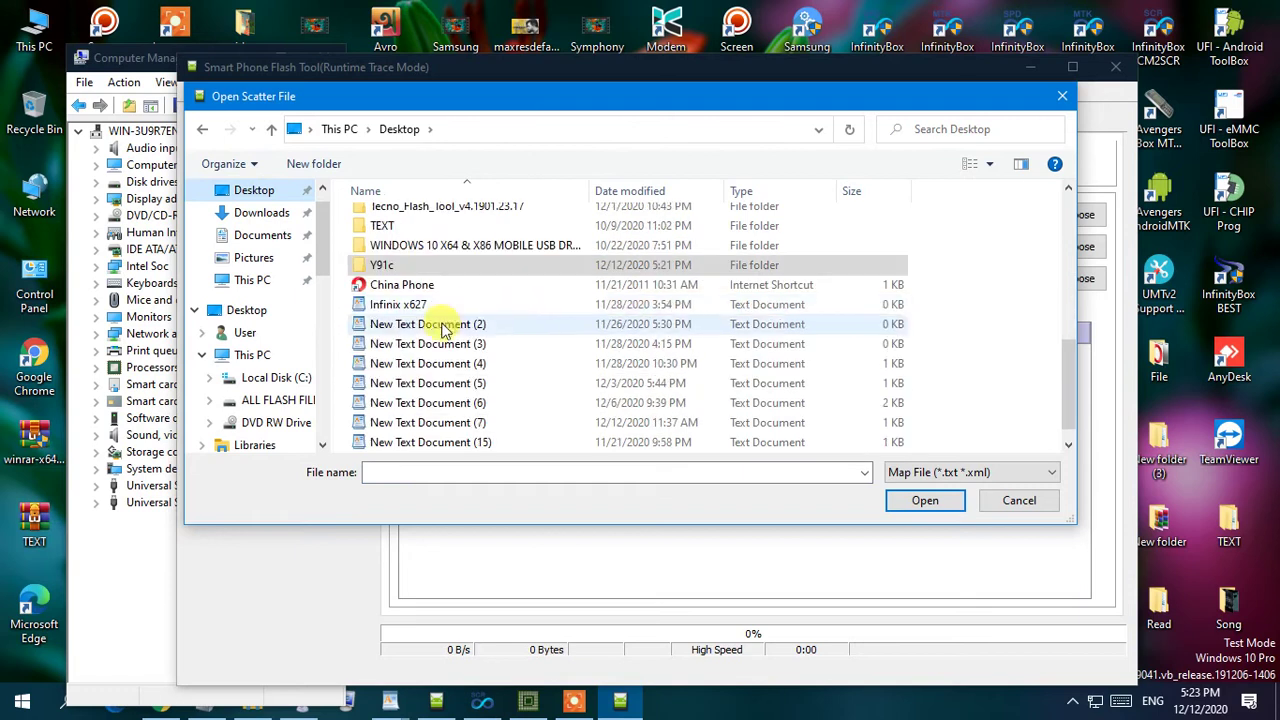
pyautogui.doubleClick(362, 267)
pyautogui.doubleClick(474, 258)
pyautogui.click(390, 243)
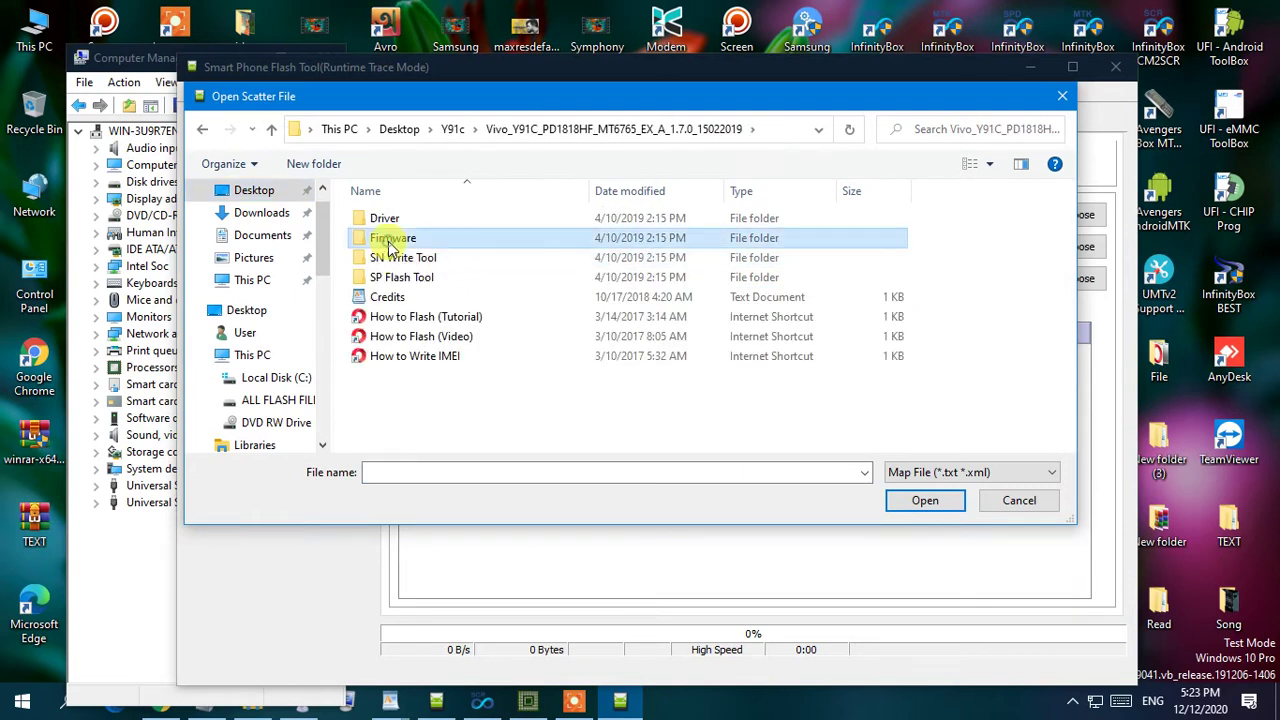
pyautogui.doubleClick(390, 241)
pyautogui.doubleClick(372, 238)
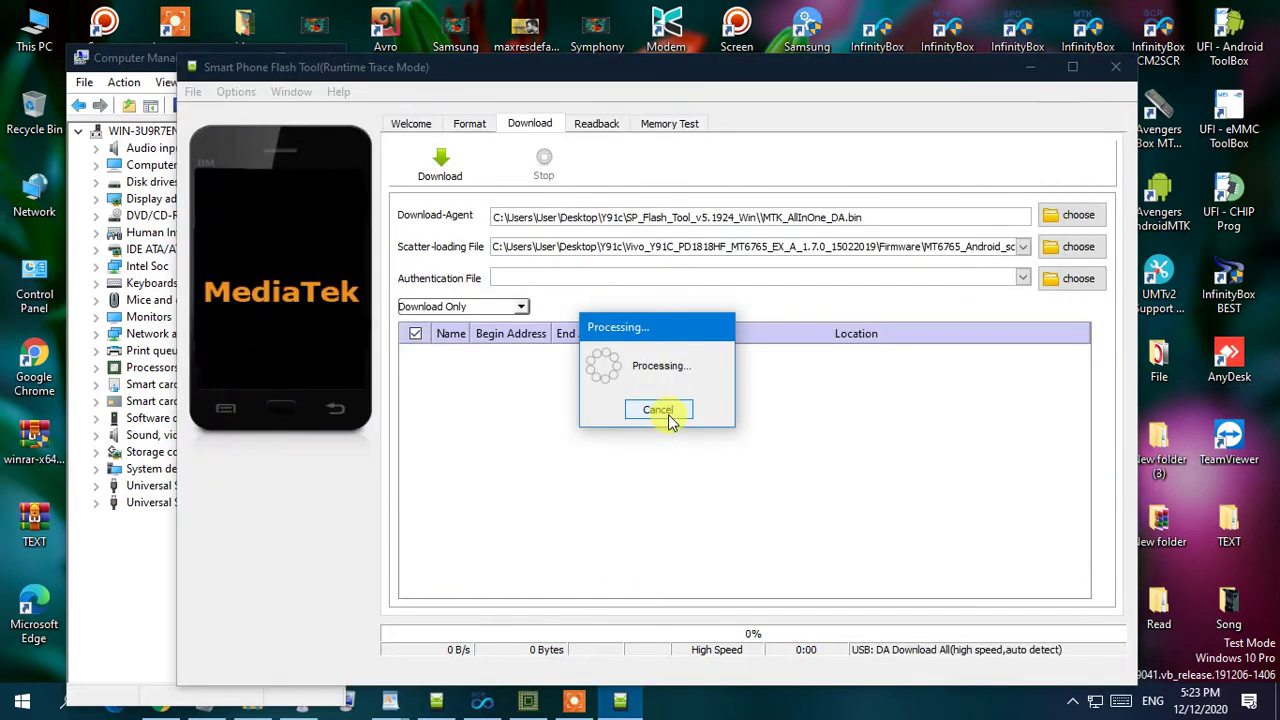
# Try to load DA_PL_MT6762_0321.bin from the Y91c\Vivo Y91C DA & Auth folder as the download agent
pyautogui.click(1076, 220)
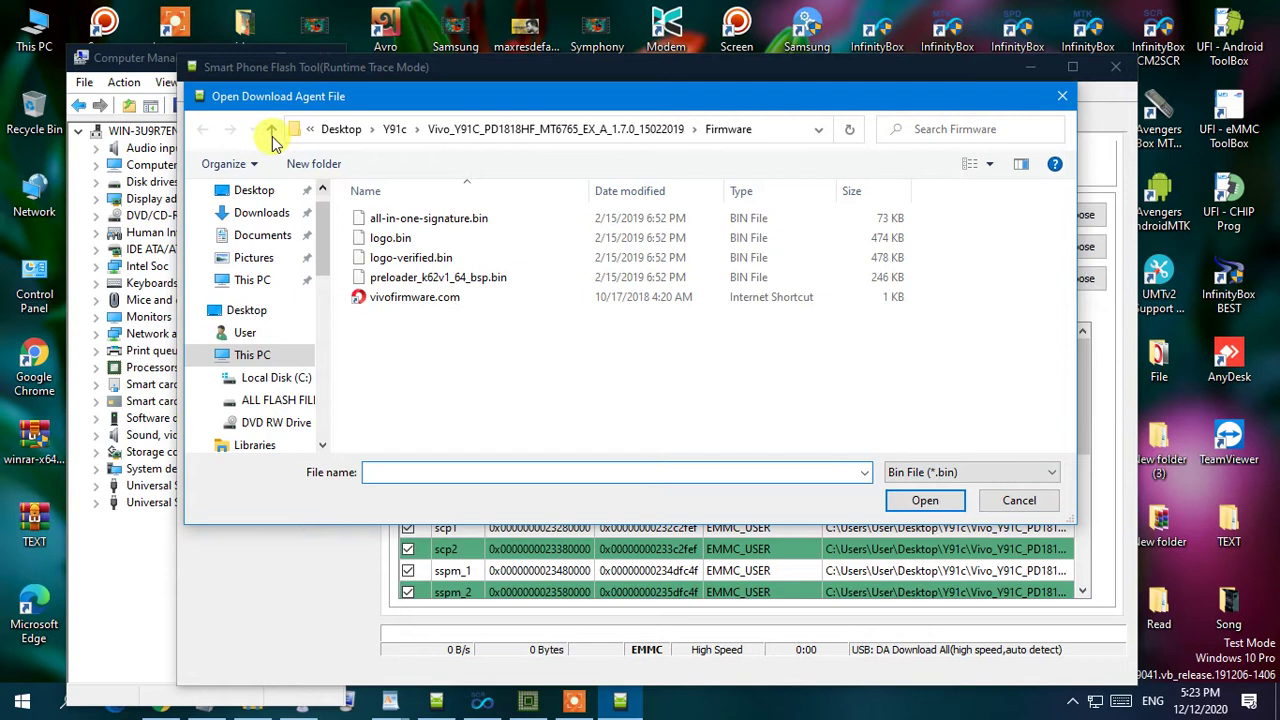
pyautogui.click(269, 135)
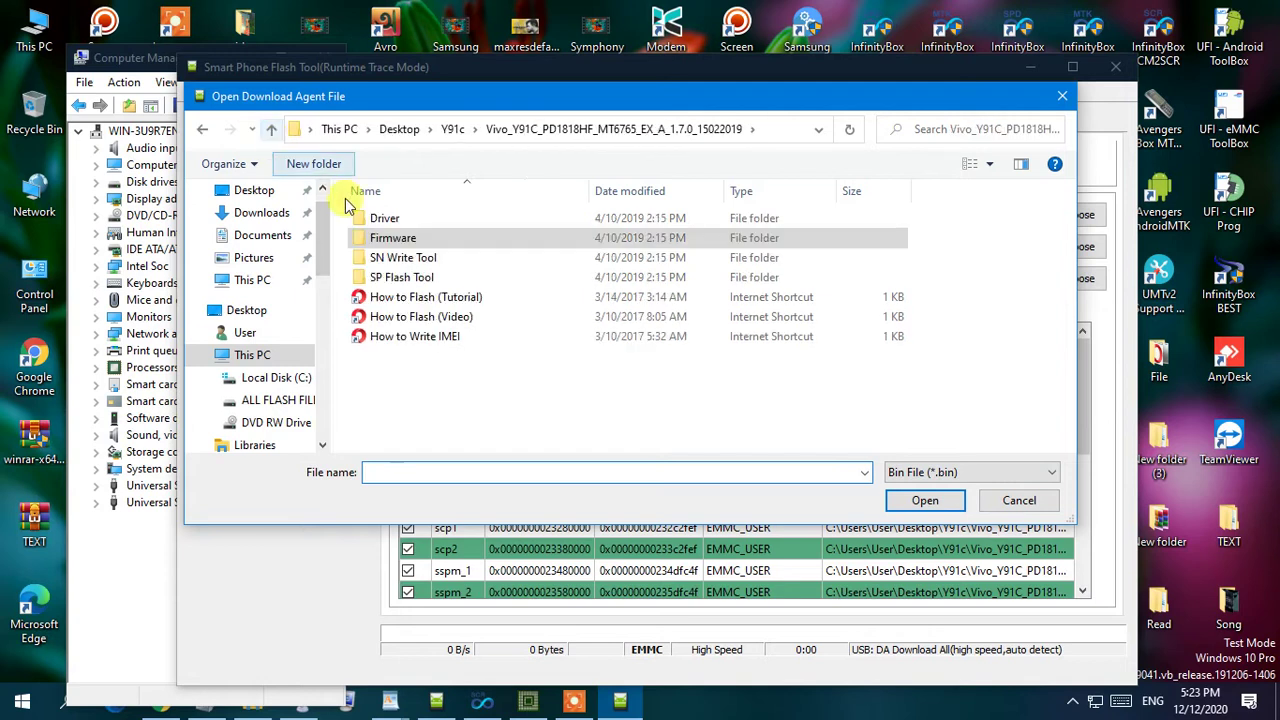
pyautogui.click(268, 136)
pyautogui.doubleClick(407, 240)
pyautogui.doubleClick(410, 218)
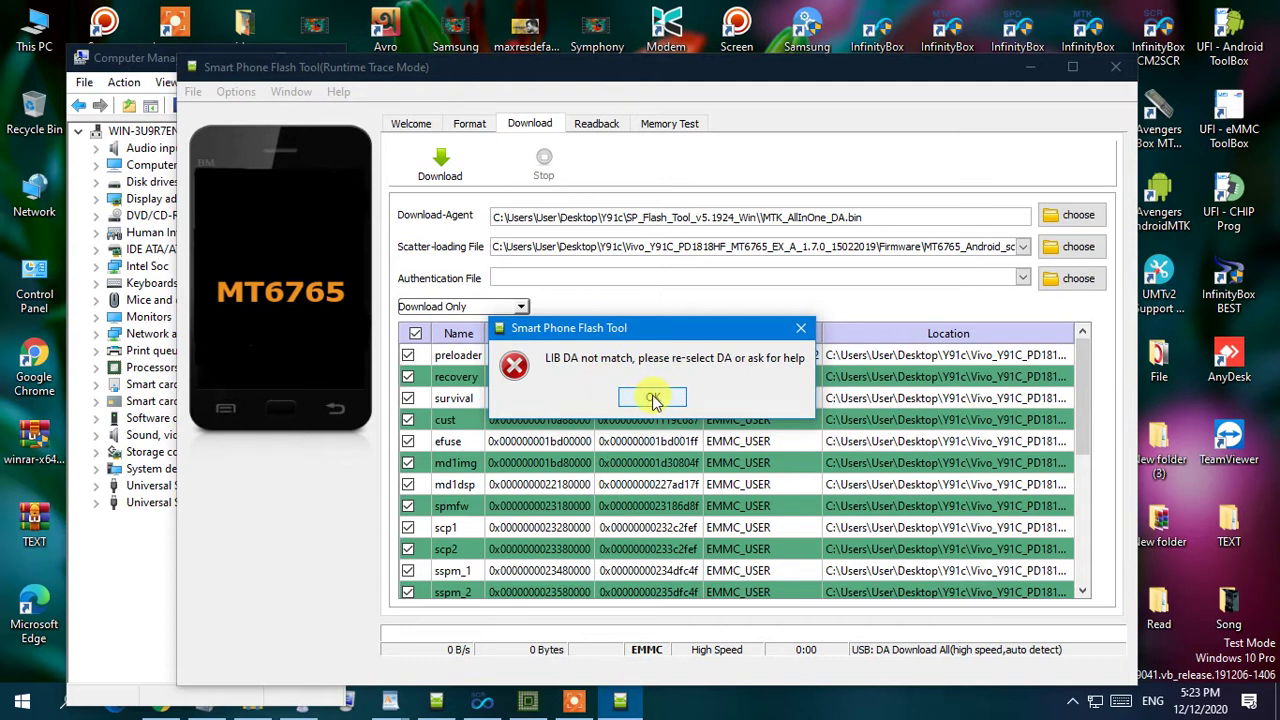
pyautogui.click(652, 398)
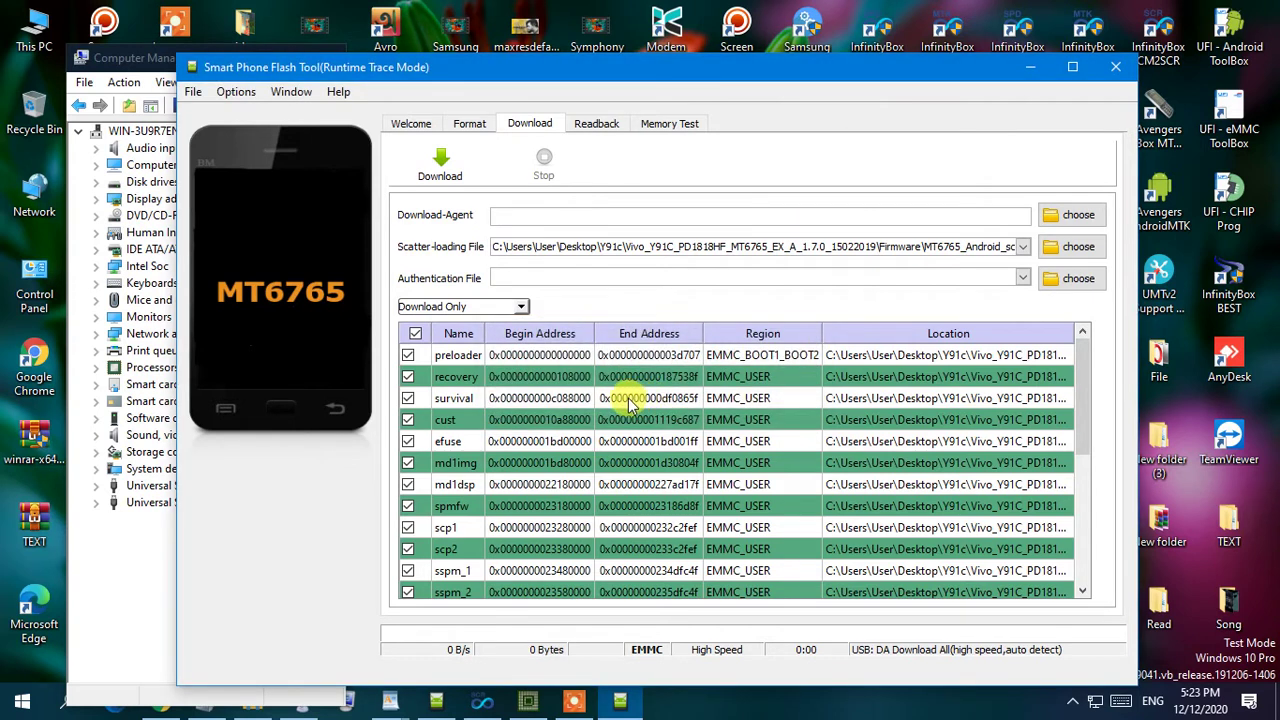
pyautogui.click(1084, 217)
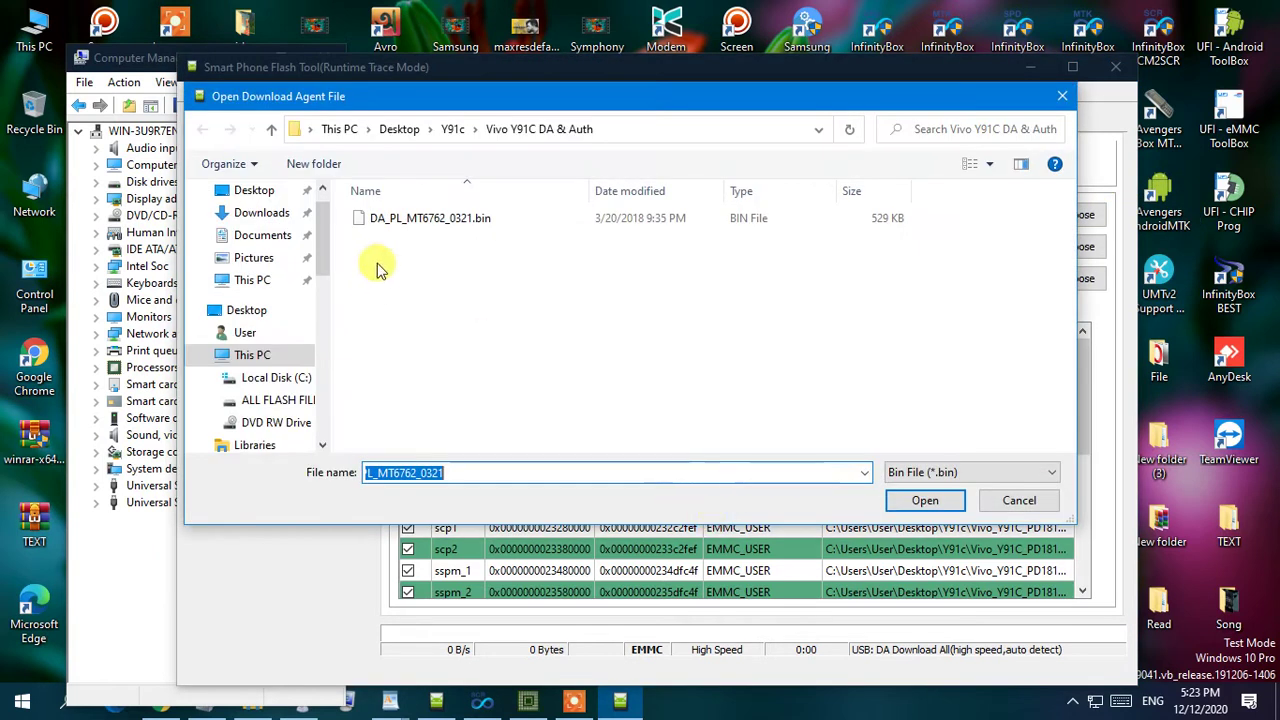
pyautogui.doubleClick(423, 218)
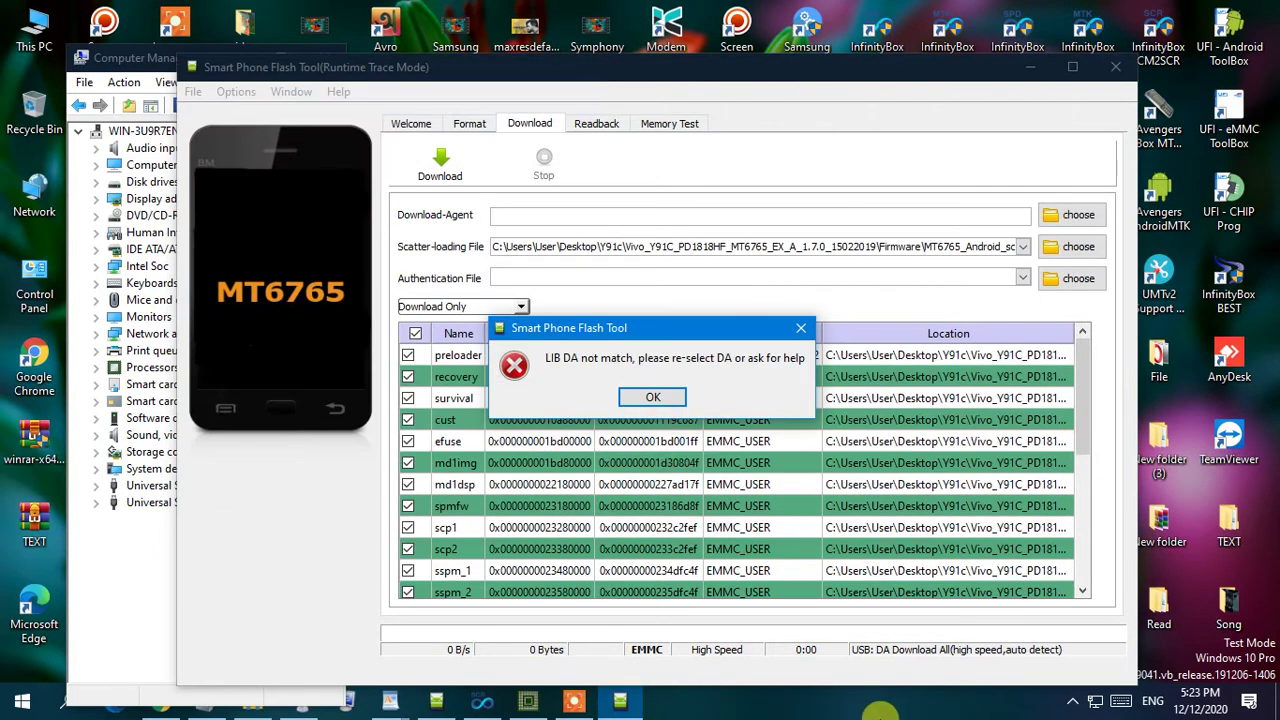
pyautogui.click(650, 398)
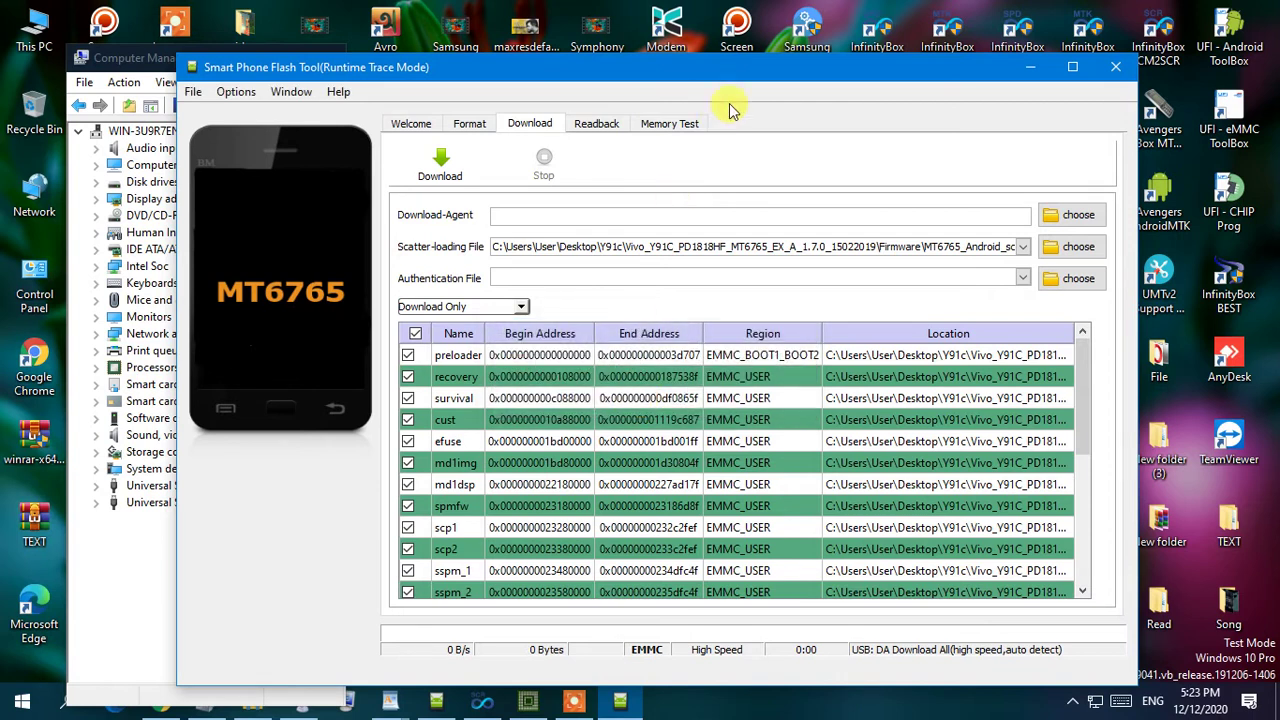
# Open the file location of the InfinityBox CM2MT2 shortcut and browse to its boot\Vivo\Y83 folder
pyautogui.moveTo(752, 60); pyautogui.dragTo(726, 142)
pyautogui.rightClick(945, 40)
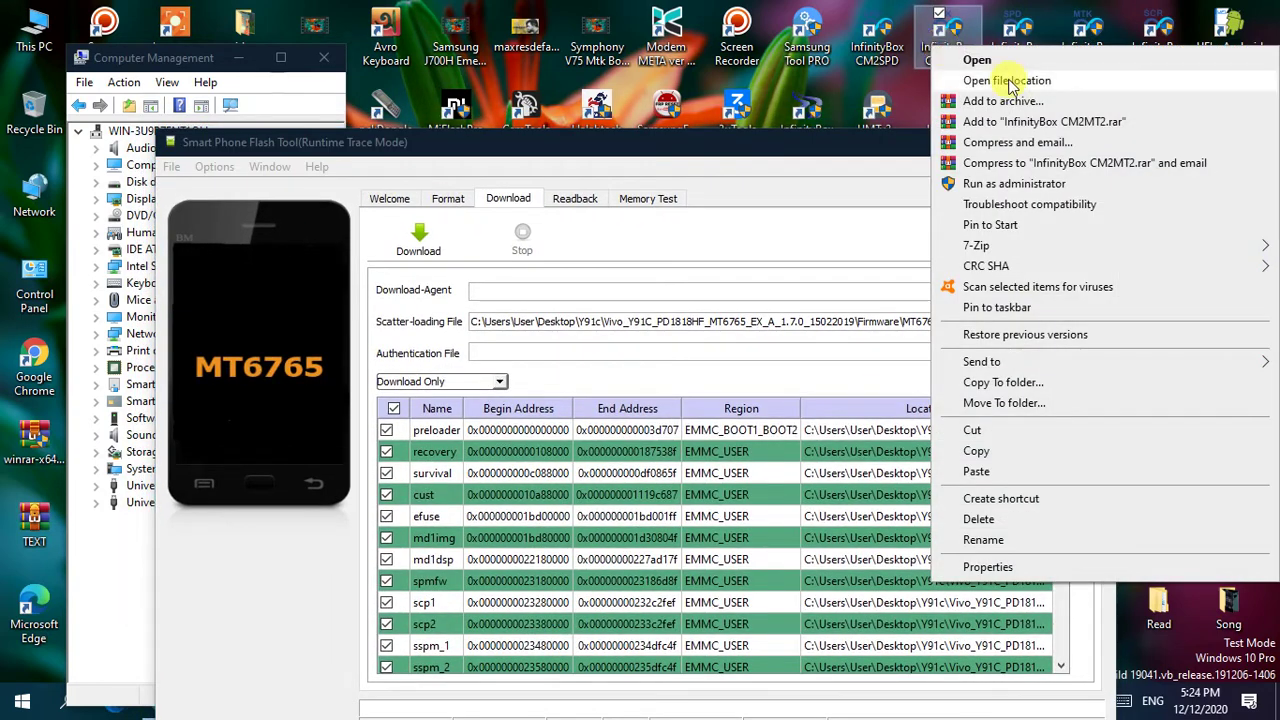
pyautogui.click(1005, 80)
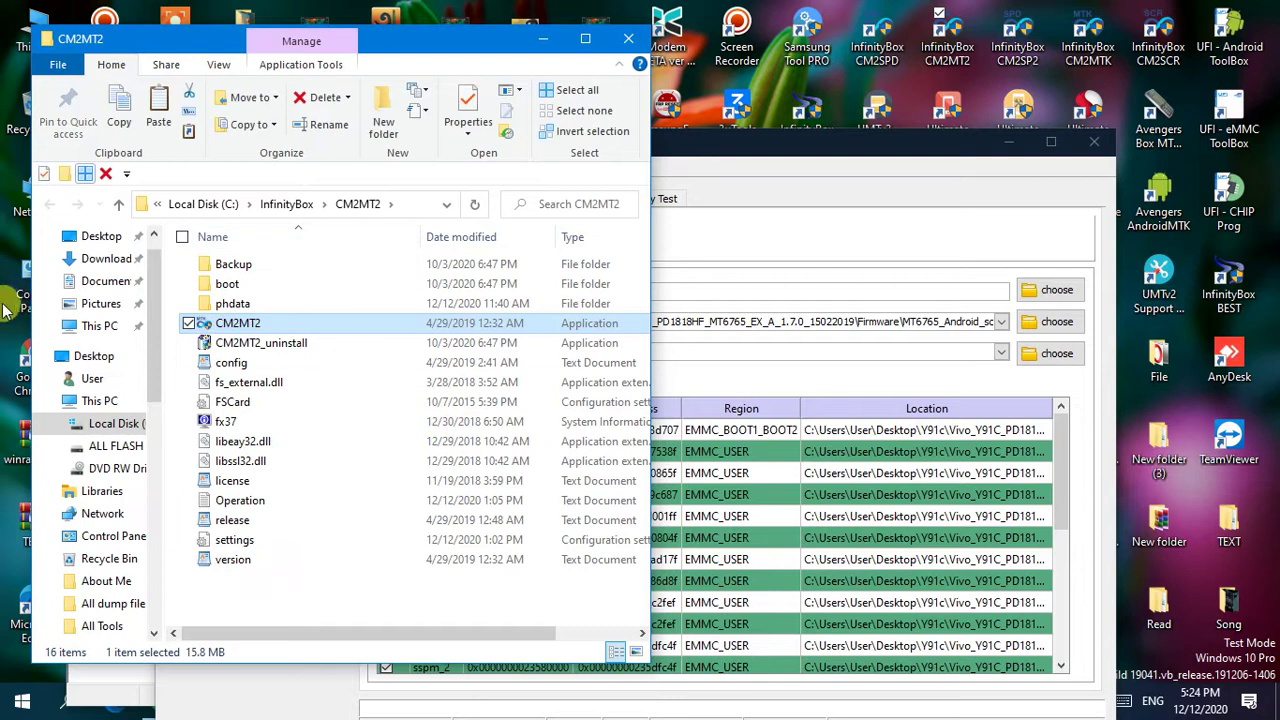
pyautogui.doubleClick(228, 283)
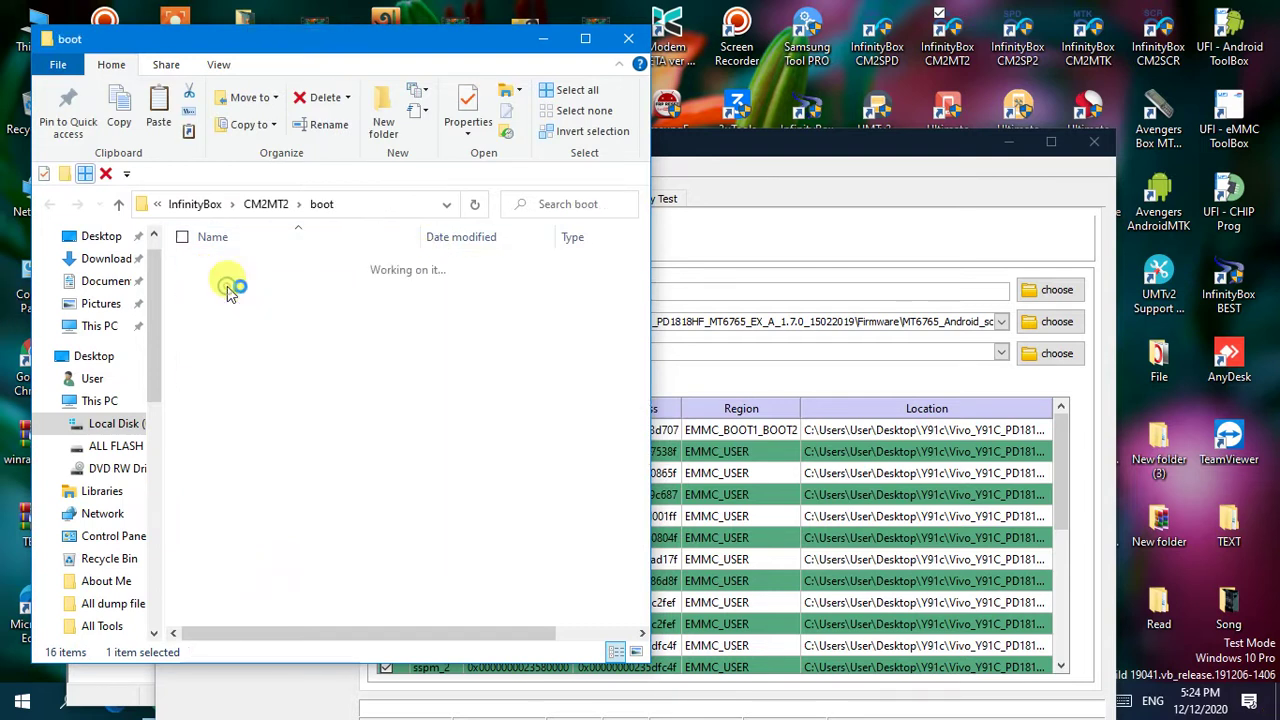
pyautogui.scroll(-2, 285, 390)
pyautogui.click(229, 595)
pyautogui.doubleClick(232, 577)
pyautogui.doubleClick(216, 282)
# Copy the full path of the Y83 folder and minimise the folder window
pyautogui.click(391, 206)
pyautogui.hotkey('ctrl', 'c')
pyautogui.rightClick(333, 206)
pyautogui.click(378, 264)
pyautogui.click(543, 38)
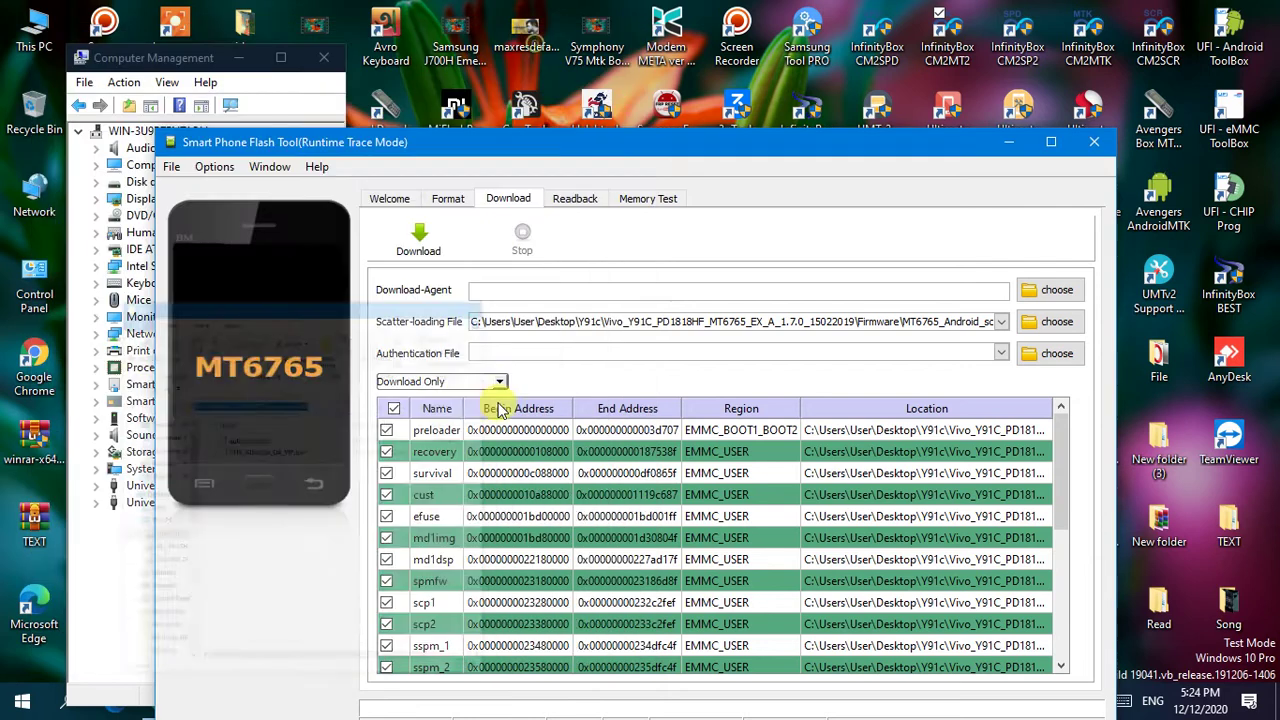
# Try to load MTK_AllInOne_DA_VIP.bin from C:\InfinityBox\CM2MT2\boot\Vivo\Y83 as the download agent
pyautogui.click(1062, 289)
pyautogui.rightClick(466, 548)
pyautogui.click(515, 364)
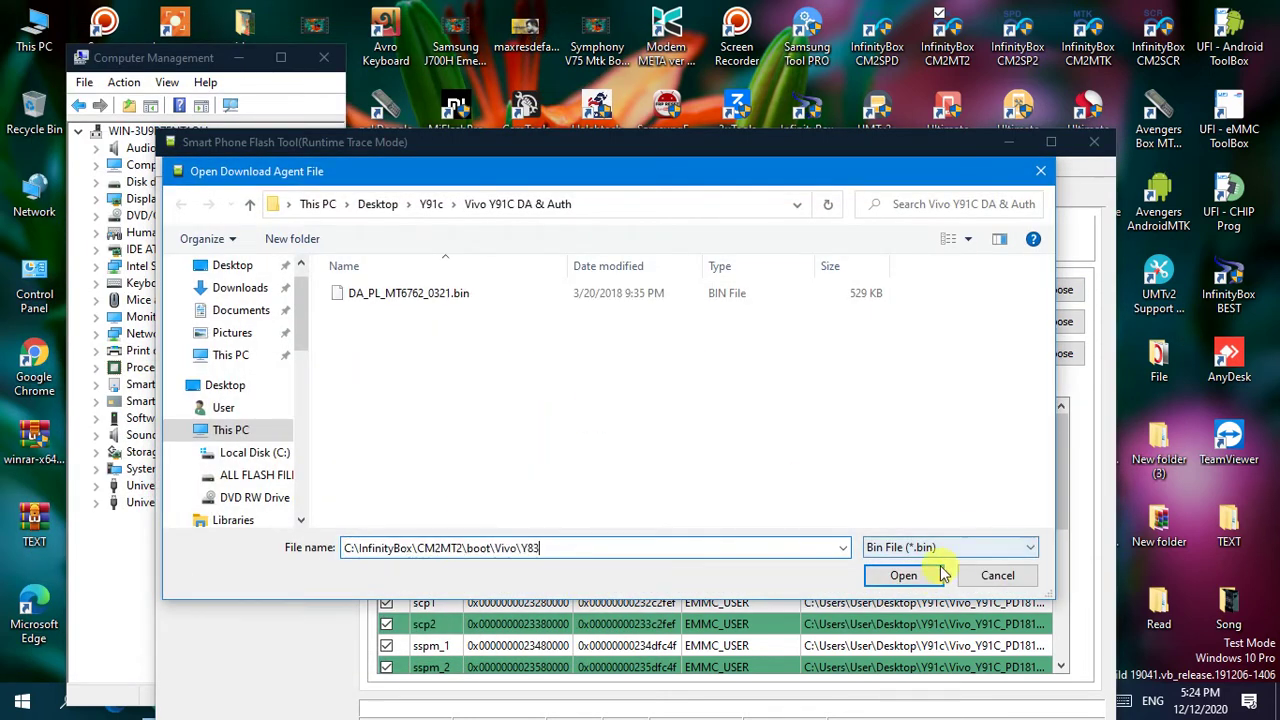
pyautogui.click(905, 577)
pyautogui.doubleClick(429, 300)
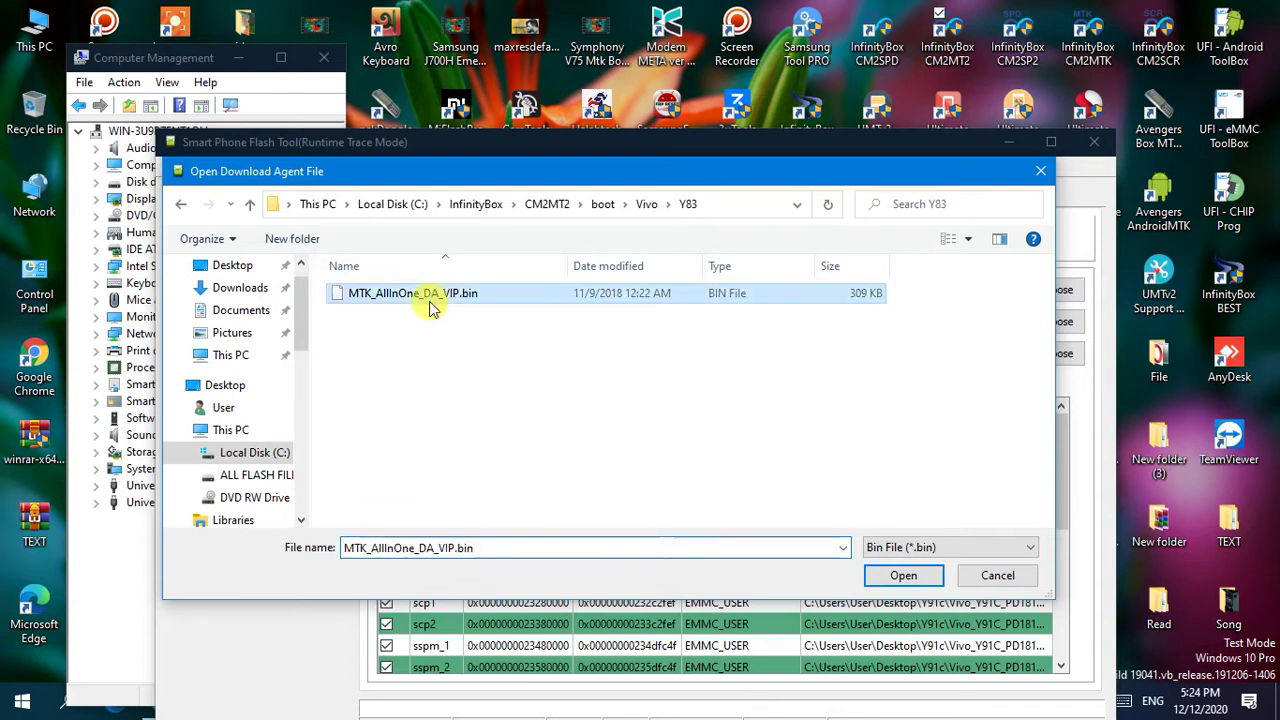
pyautogui.click(632, 476)
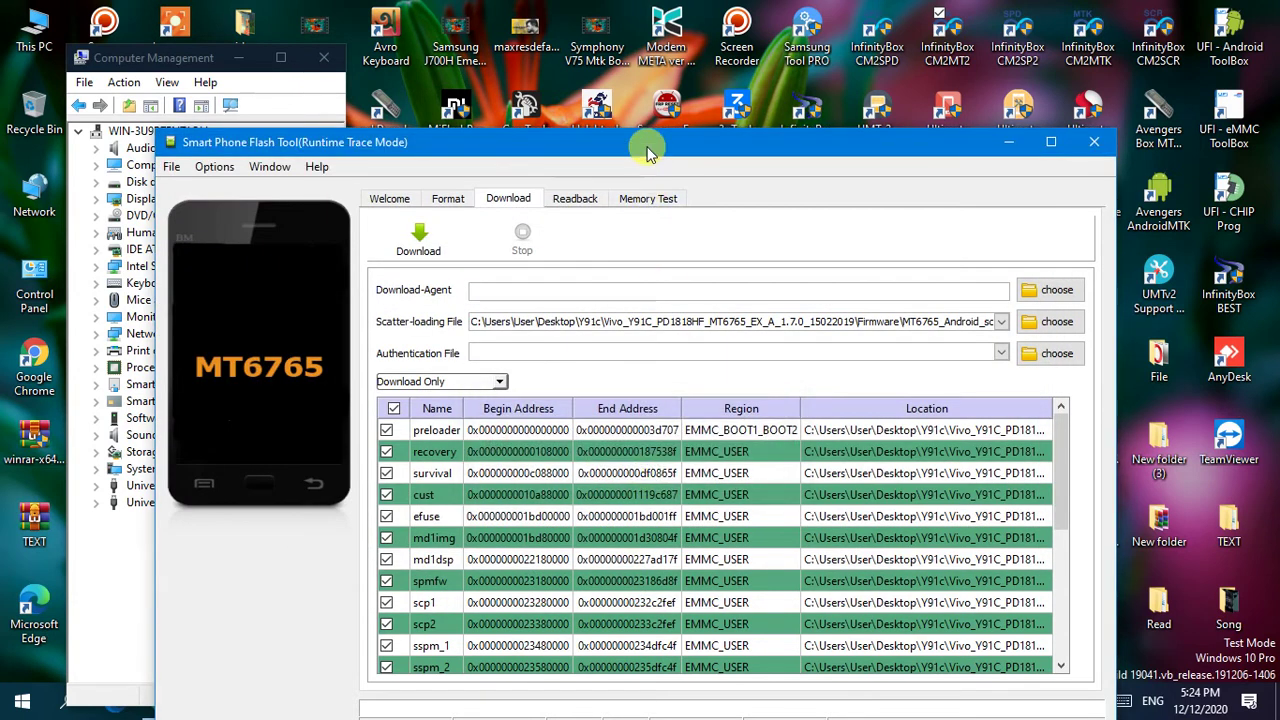
# Close the running flash tool and open the inner SP_Flash_Tool_v5.1824_Win folder inside the desktop's All Tools folder
pyautogui.moveTo(651, 143); pyautogui.dragTo(656, 74)
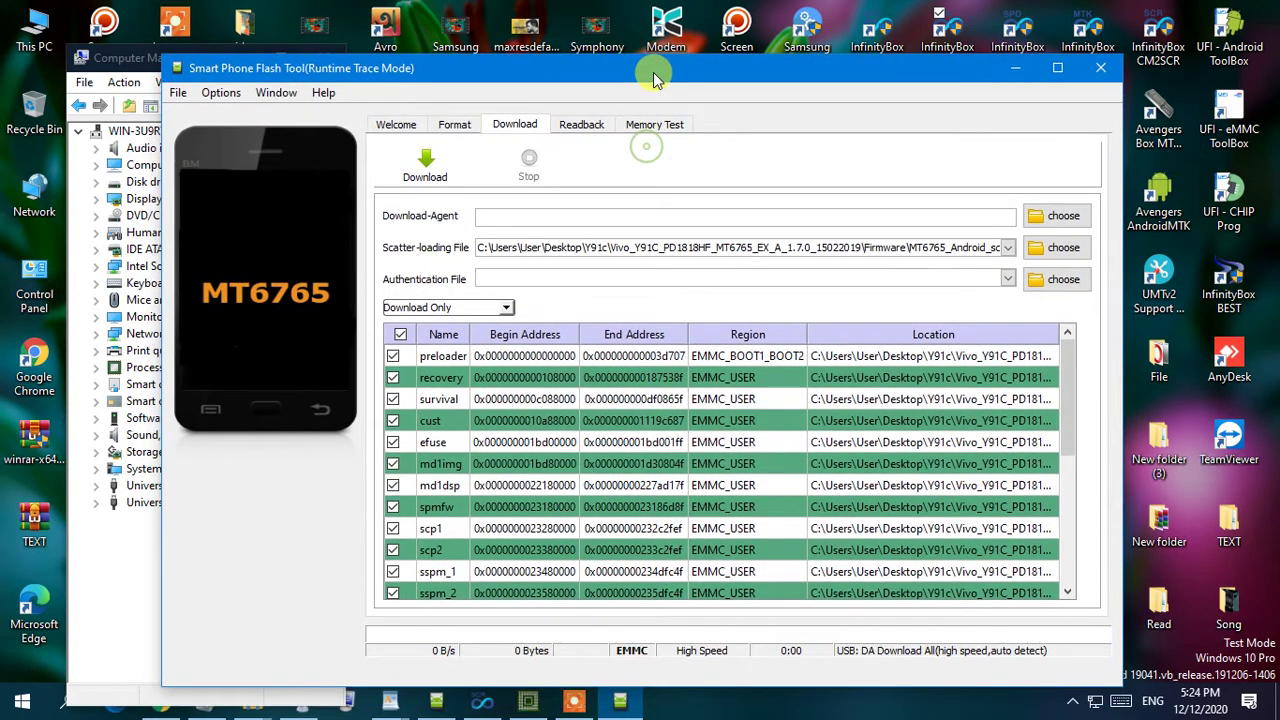
pyautogui.click(1100, 68)
pyautogui.click(1088, 365)
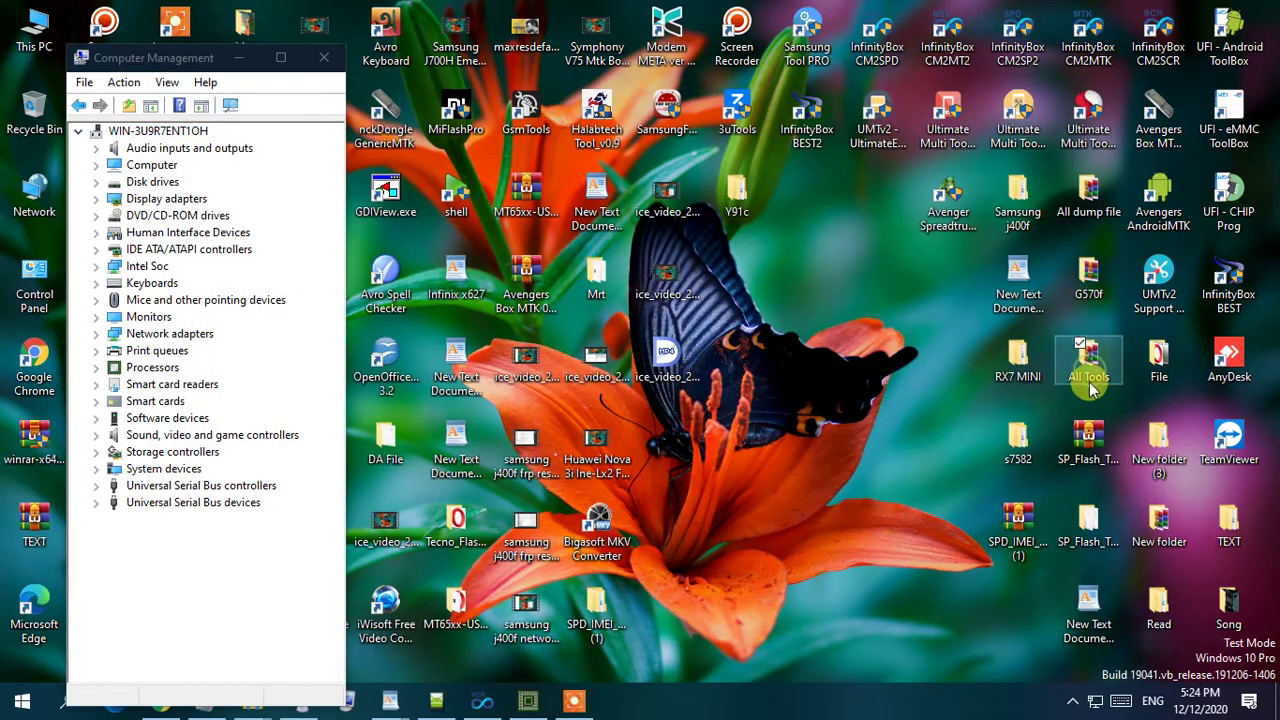
pyautogui.scroll(-3, 380, 420)
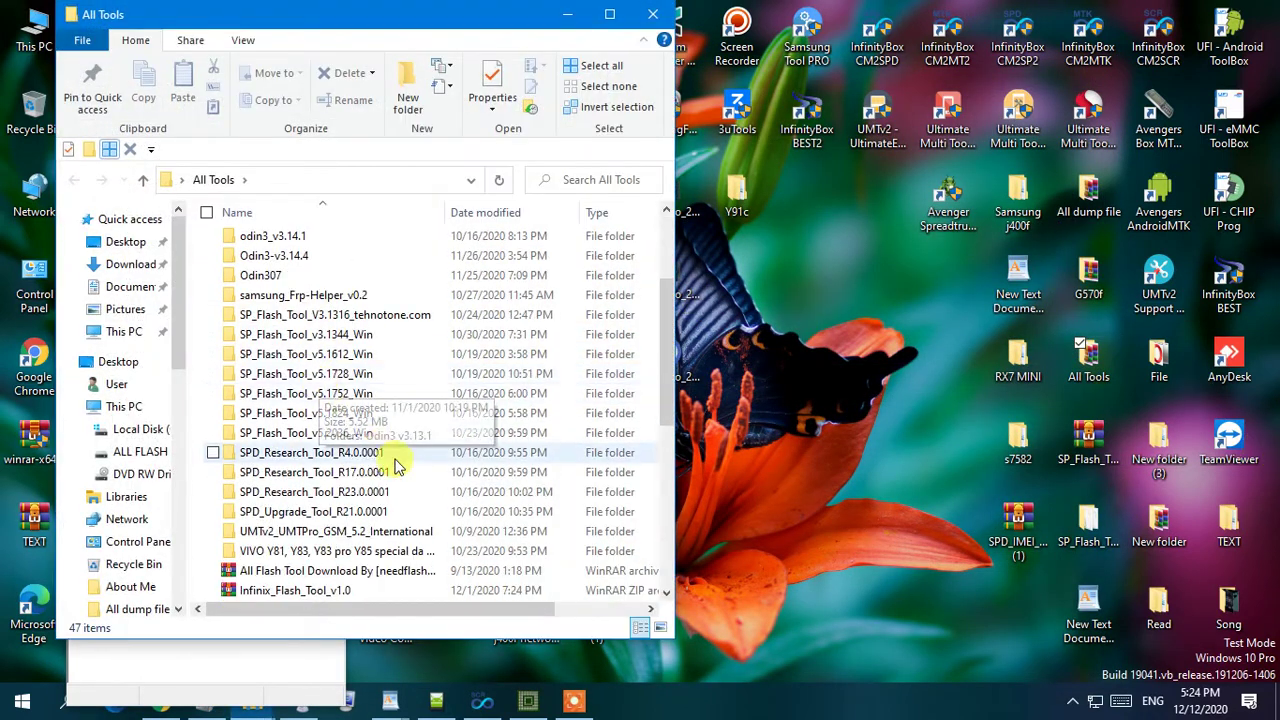
pyautogui.doubleClick(340, 414)
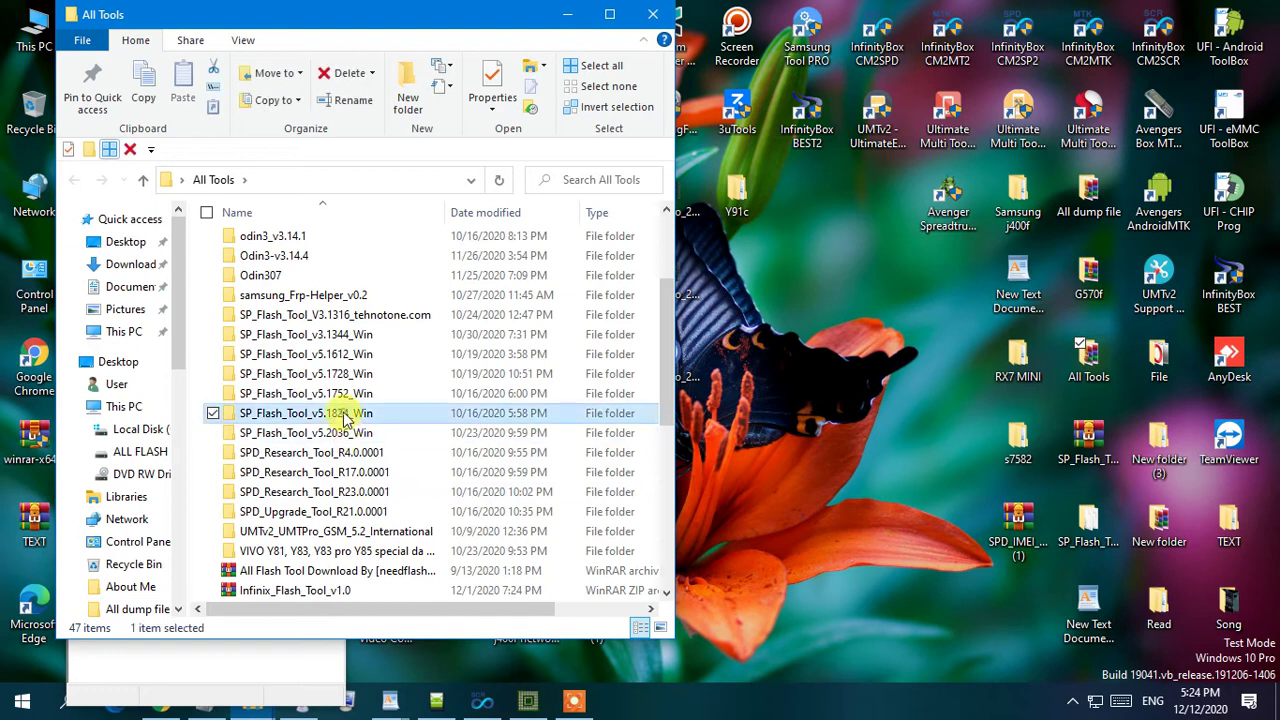
pyautogui.doubleClick(300, 245)
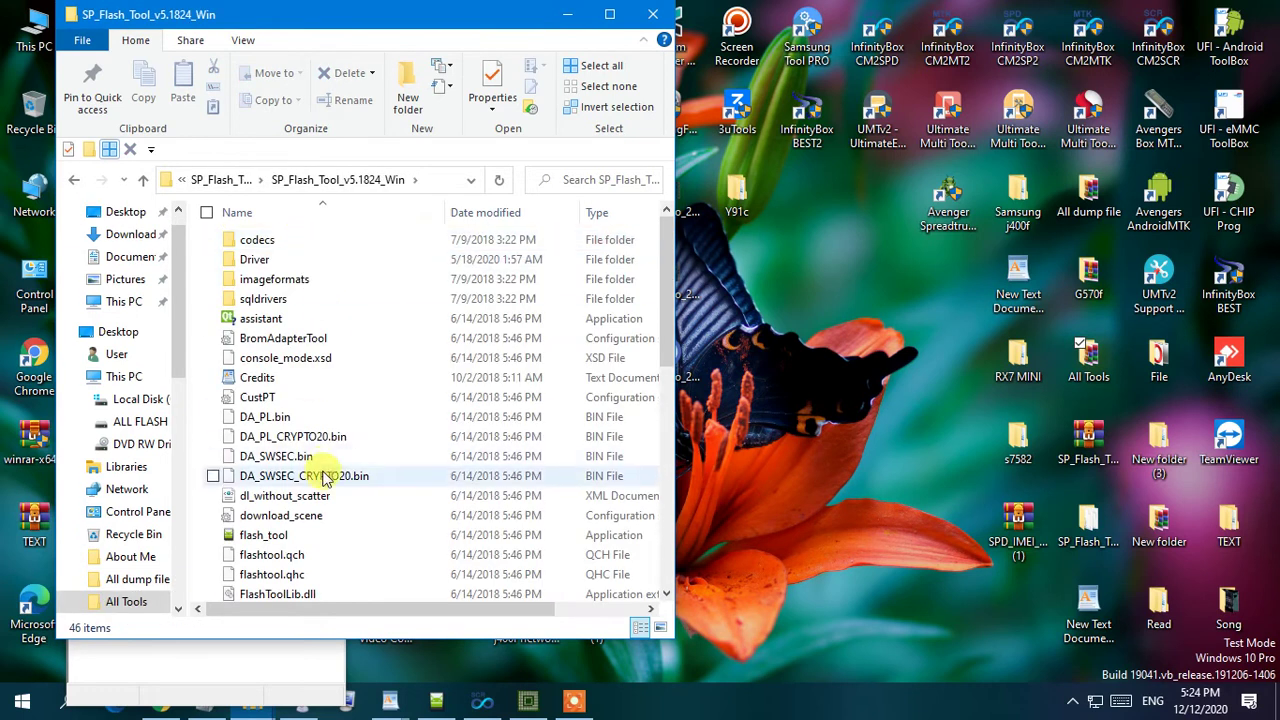
# Launch flash_tool from the v5.1824 folder, minimise the folder window and dismiss the startup alerts
pyautogui.click(279, 540)
pyautogui.doubleClick(281, 540)
pyautogui.click(563, 13)
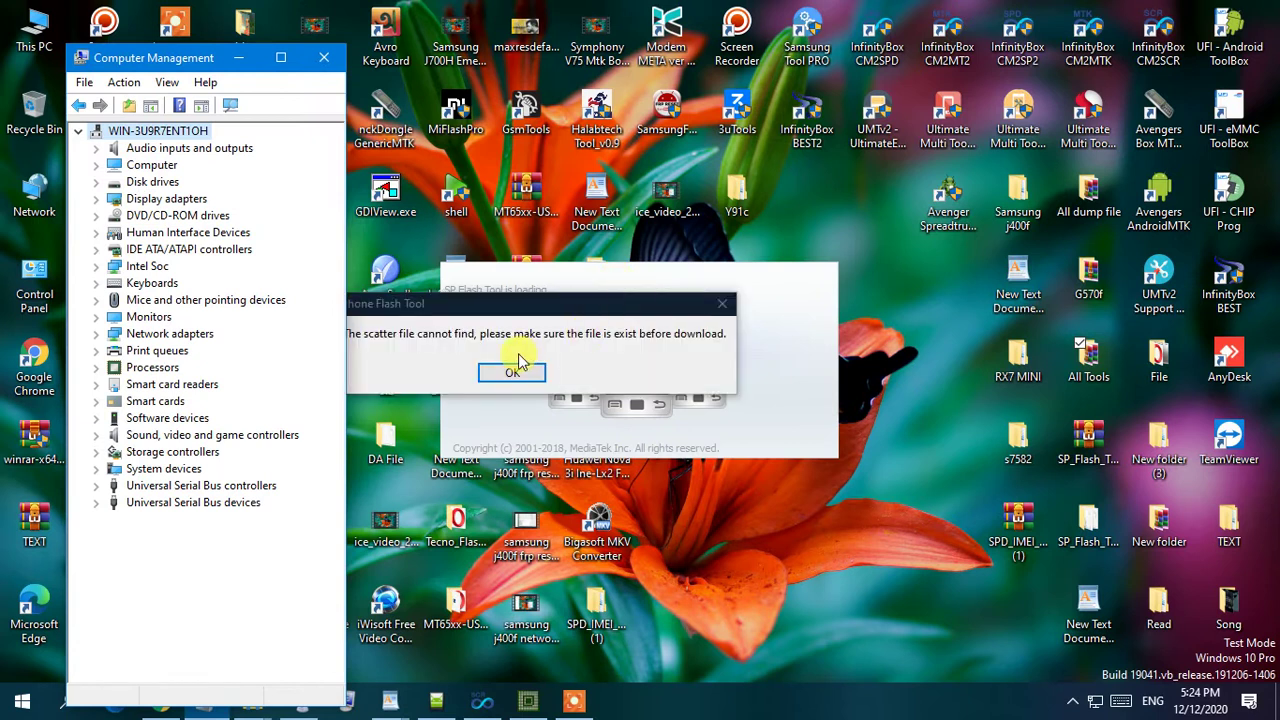
pyautogui.click(512, 370)
pyautogui.click(480, 396)
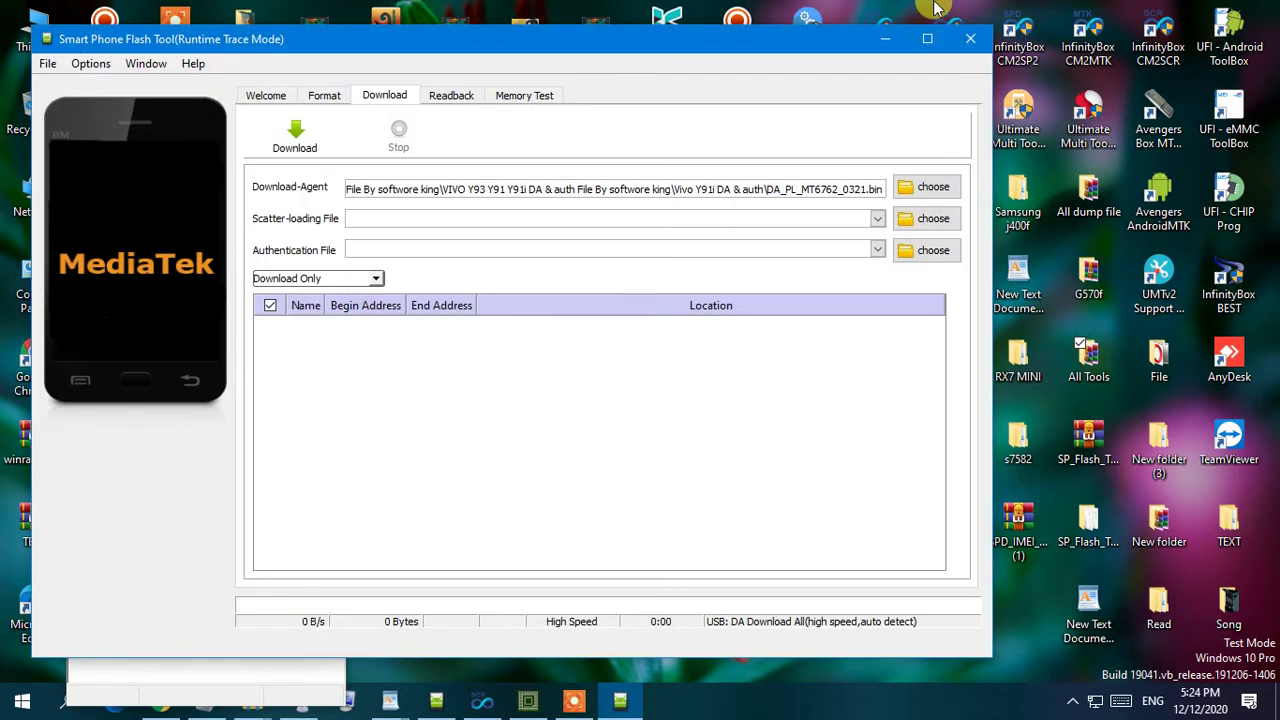
# Load DA_PL_MT6762_0321.bin from Desktop\Y91c\Vivo Y91C DA & Auth as the download agent in SP Flash Tool v5.1824
pyautogui.click(930, 188)
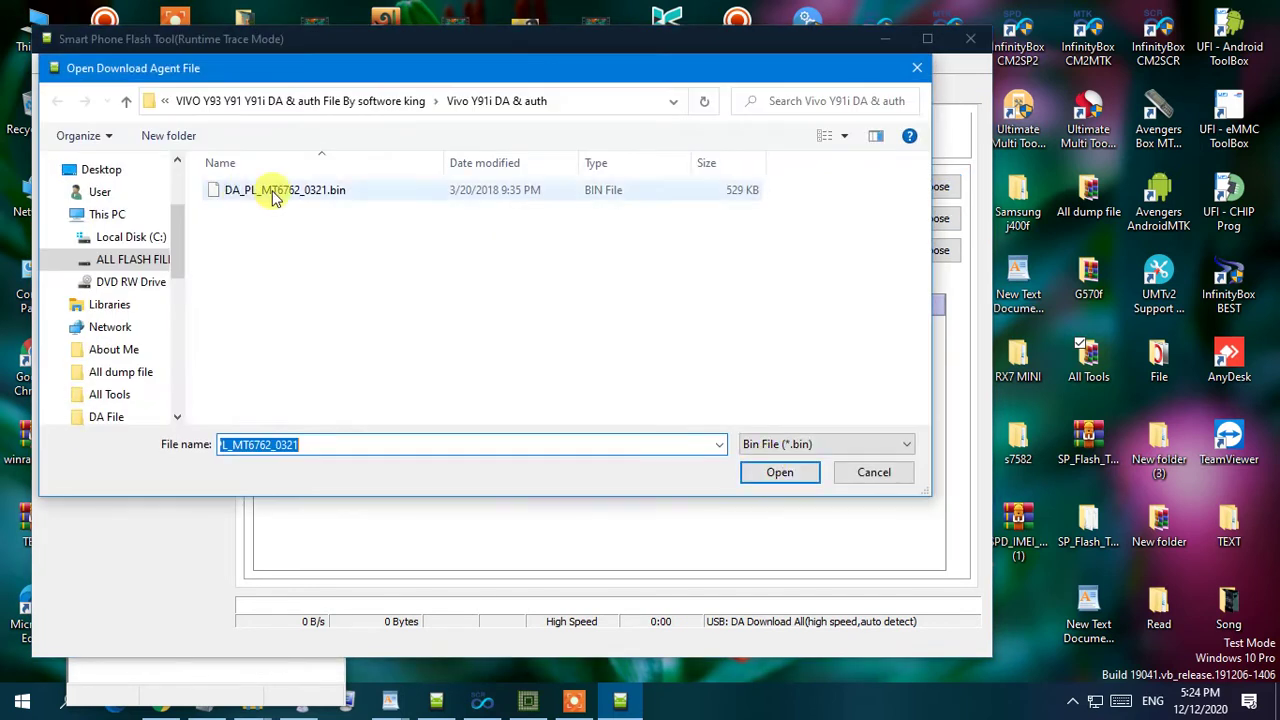
pyautogui.click(104, 172)
pyautogui.scroll(-5, 443, 286)
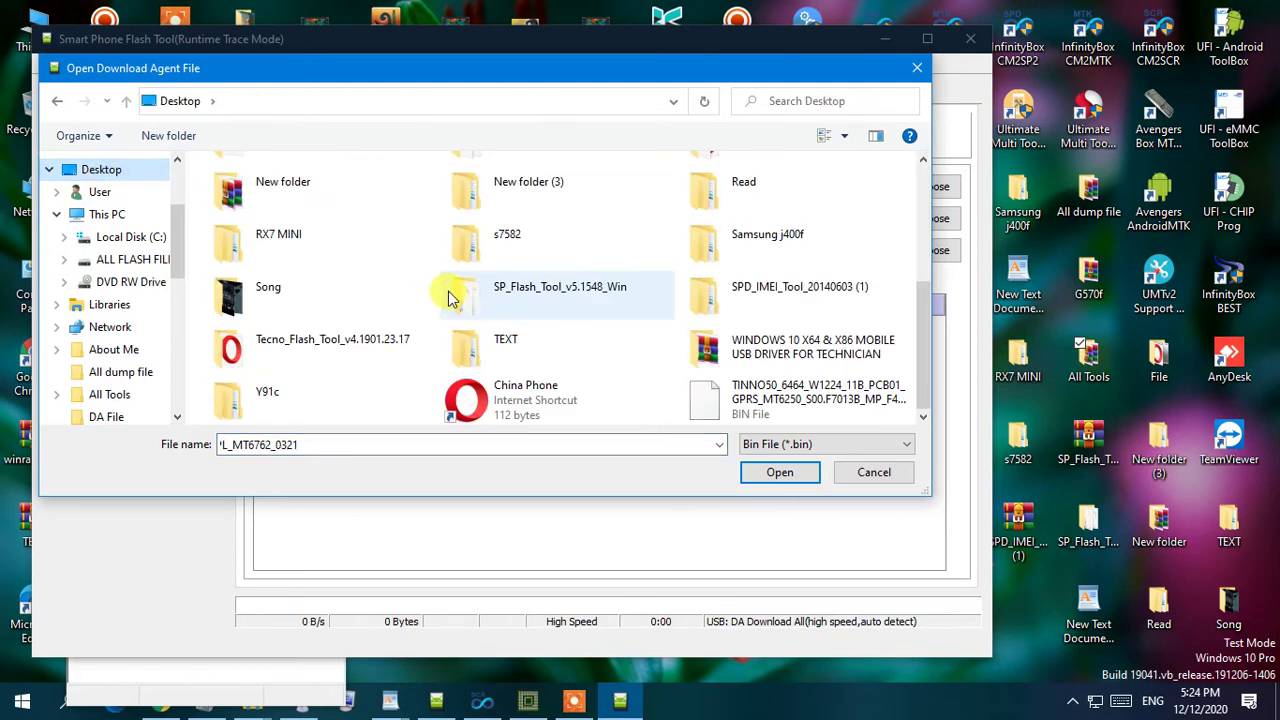
pyautogui.doubleClick(250, 403)
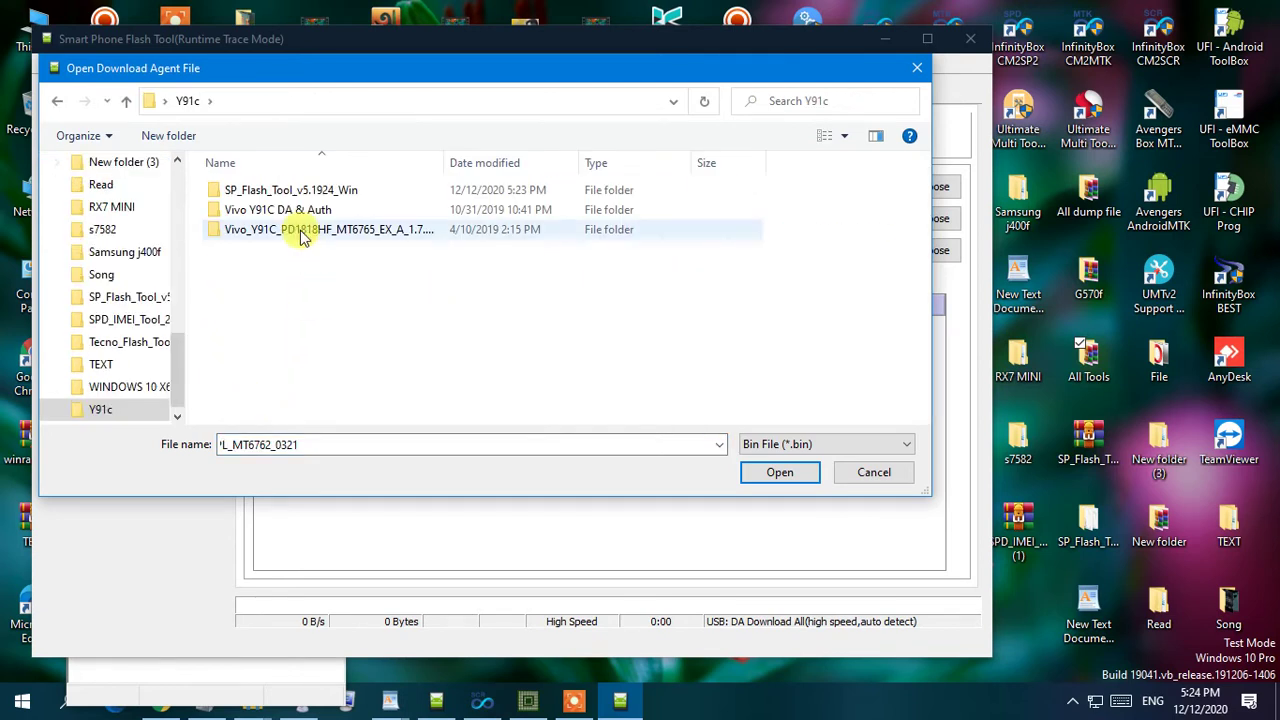
pyautogui.doubleClick(285, 210)
pyautogui.doubleClick(278, 215)
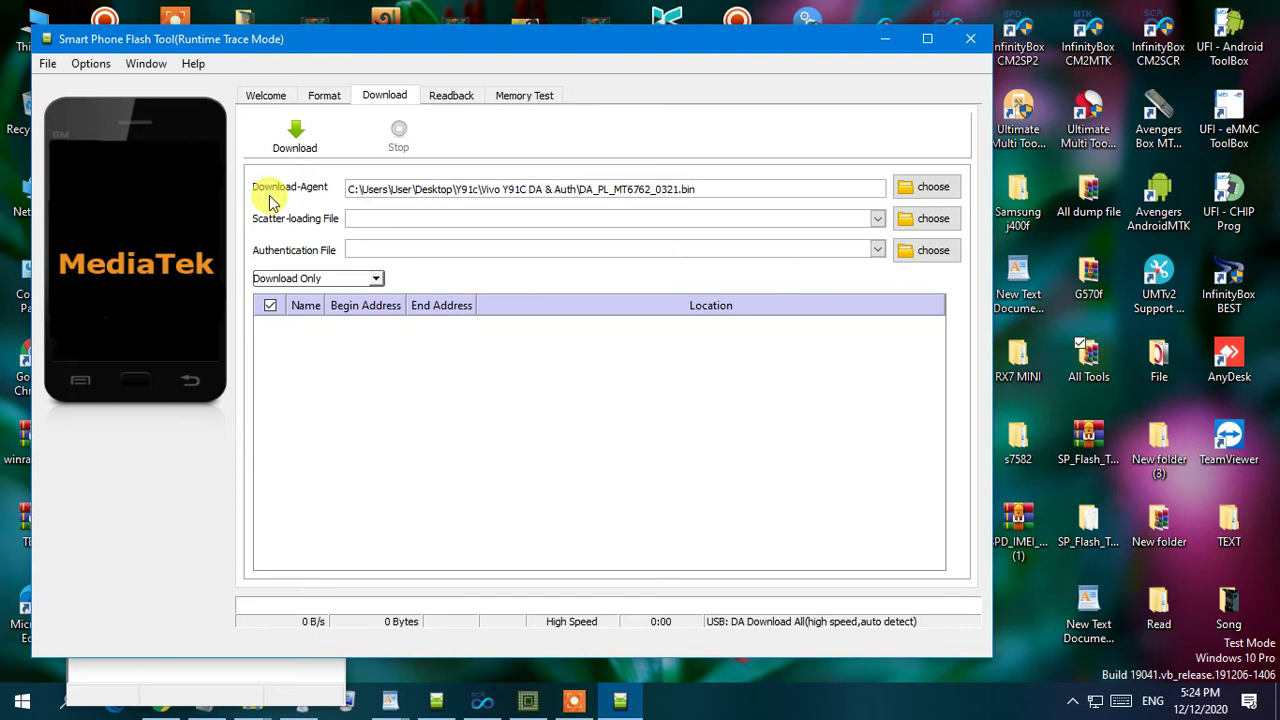
# Set the scatter-loading file to MT6765_Android_scatter from the Vivo Y91C Firmware folder inside Desktop\Y91c
pyautogui.click(924, 222)
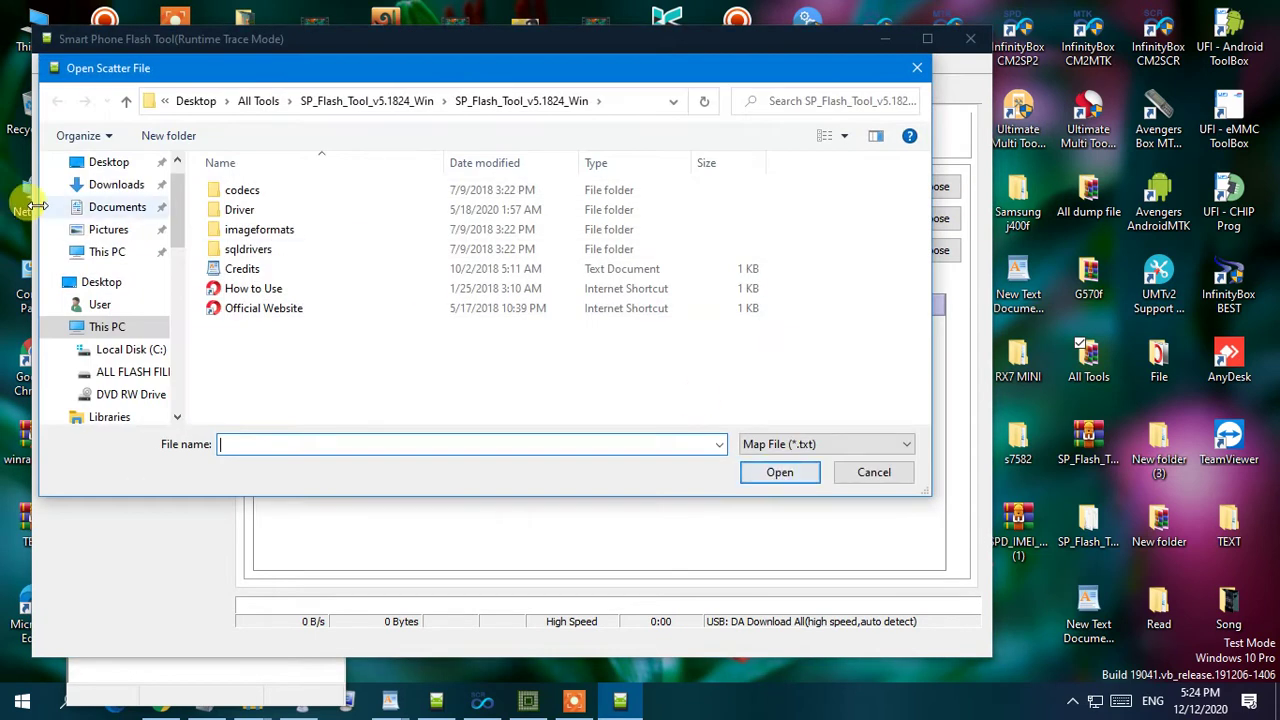
pyautogui.click(110, 163)
pyautogui.scroll(-5, 380, 300)
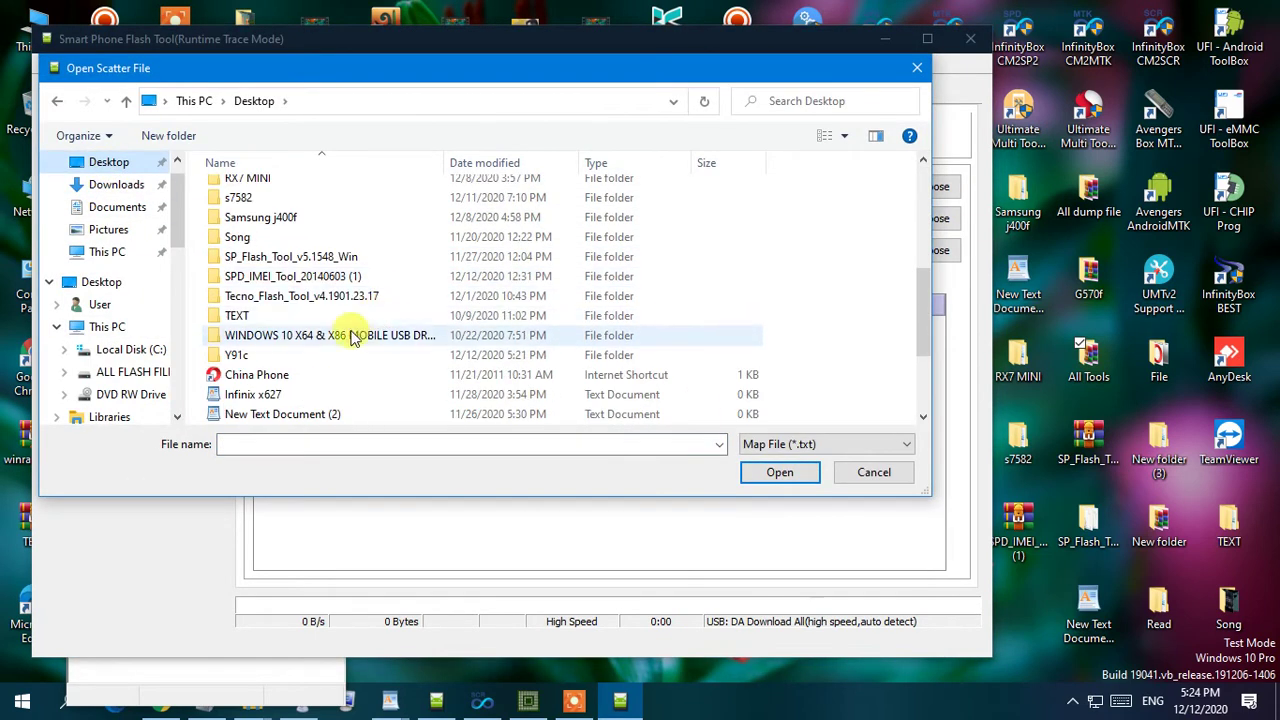
pyautogui.doubleClick(231, 360)
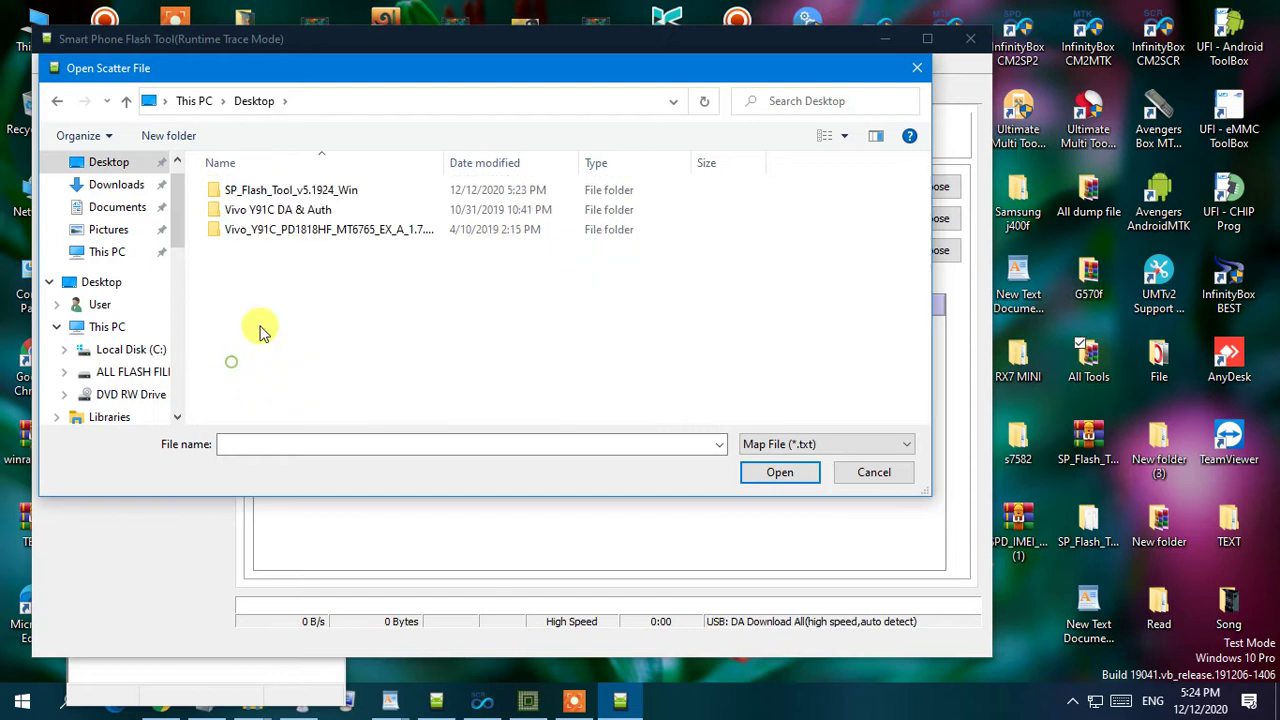
pyautogui.doubleClick(275, 231)
pyautogui.doubleClick(267, 214)
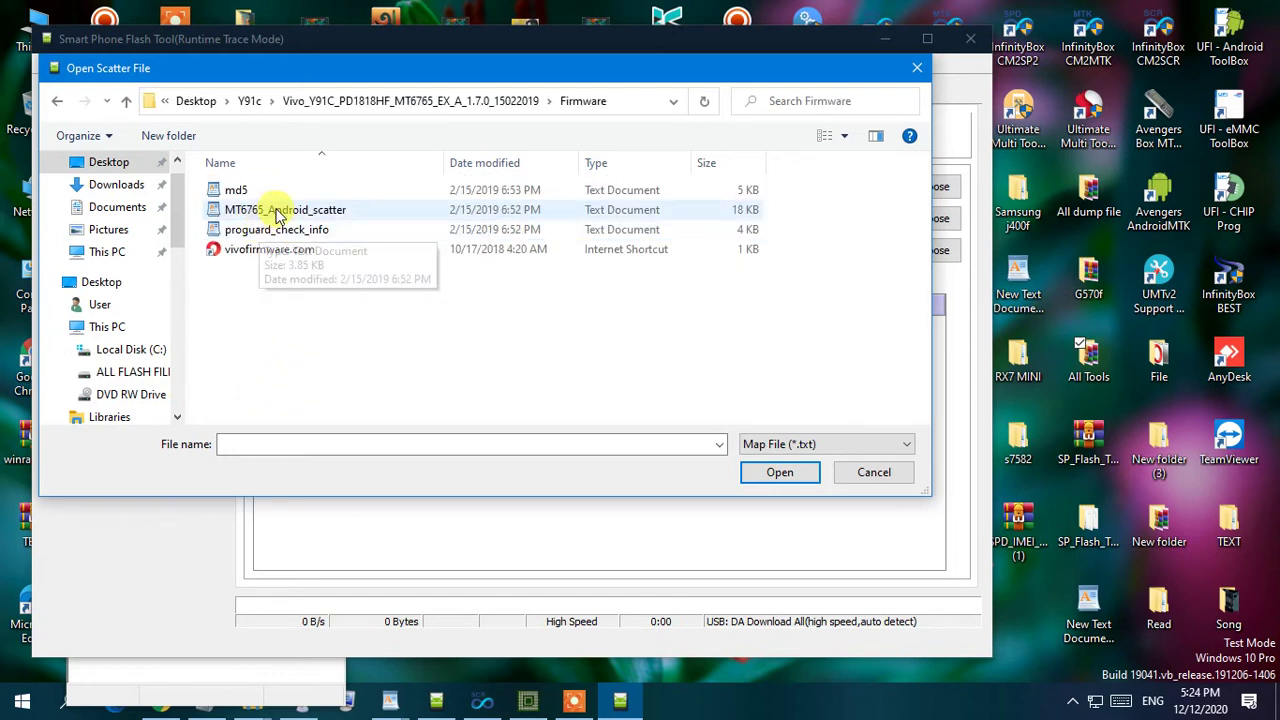
pyautogui.doubleClick(266, 209)
# Set the authentication file to authfile_MT6762_0321.auth from the Vivo Y91C DA & Auth folder inside Desktop\Y91c
pyautogui.click(933, 250)
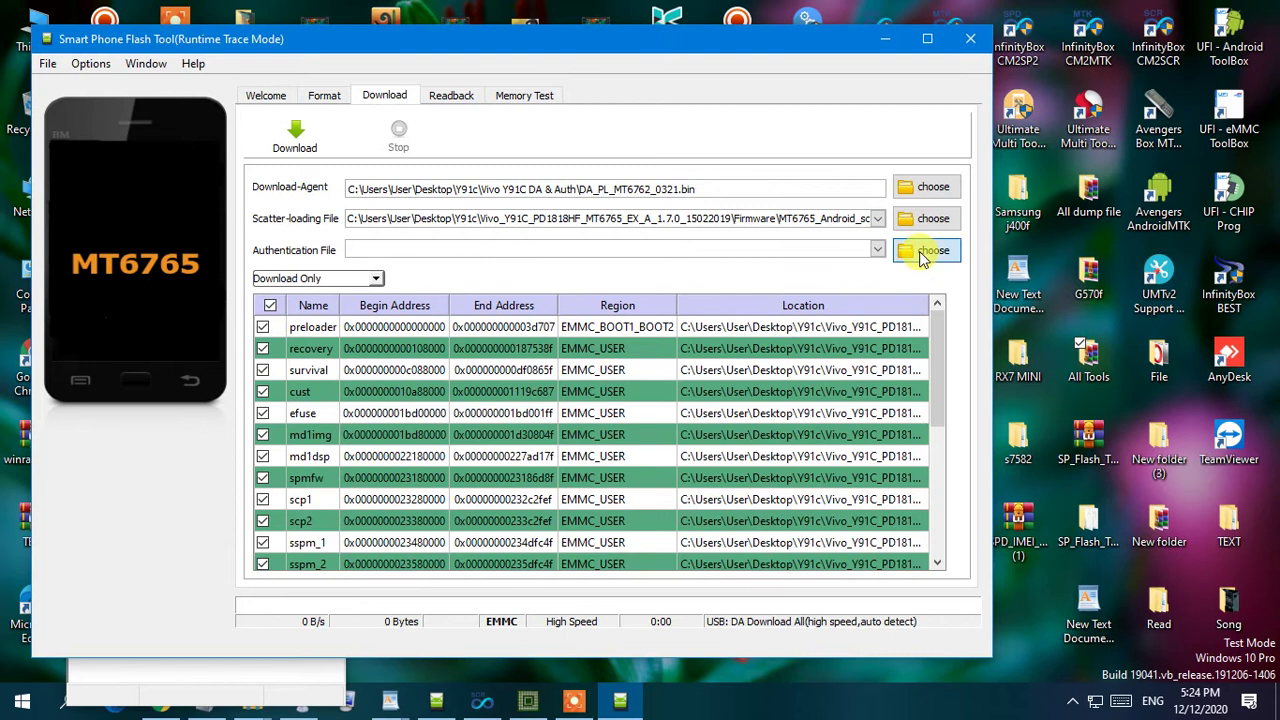
pyautogui.click(105, 162)
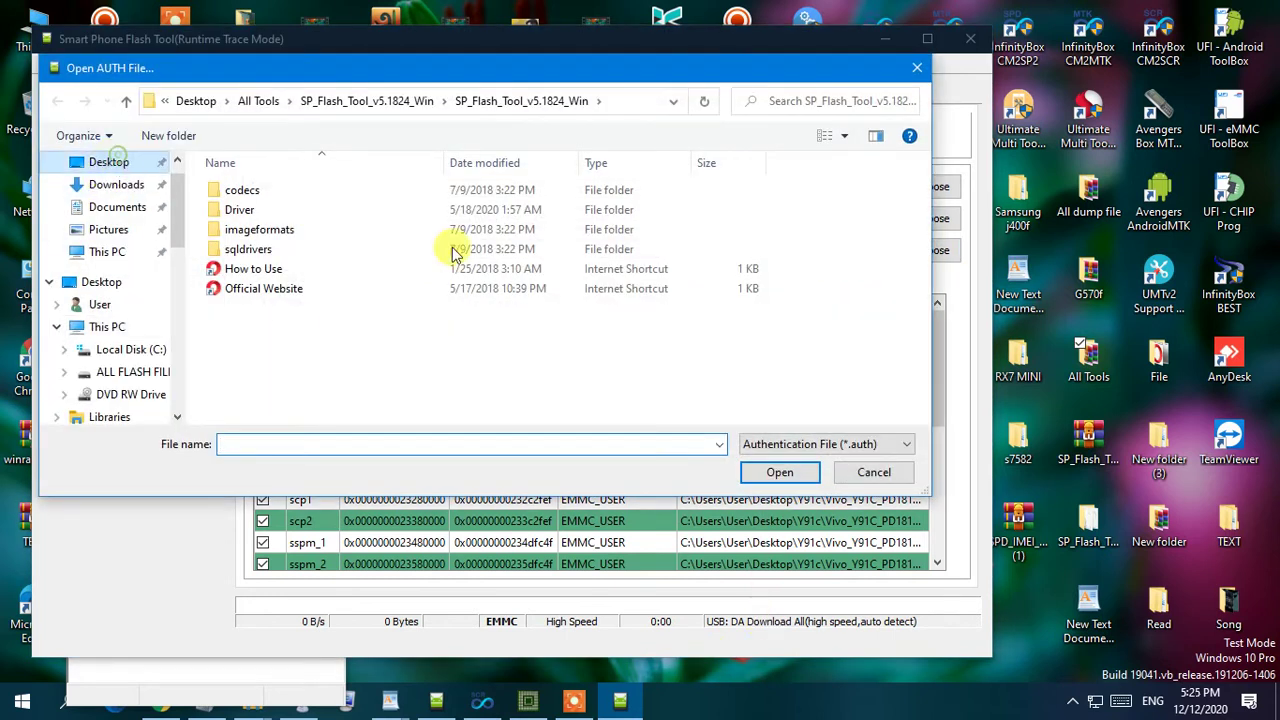
pyautogui.scroll(-5, 440, 280)
pyautogui.doubleClick(243, 394)
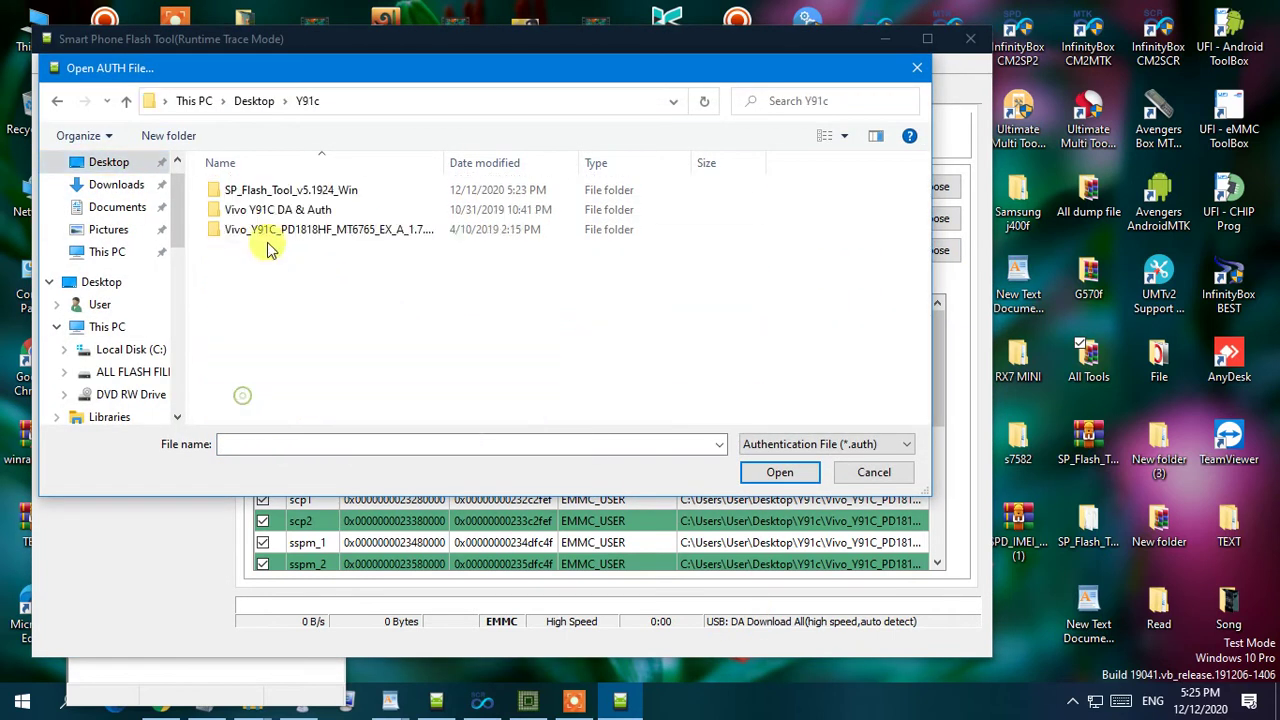
pyautogui.click(305, 212)
pyautogui.doubleClick(305, 212)
pyautogui.doubleClick(312, 192)
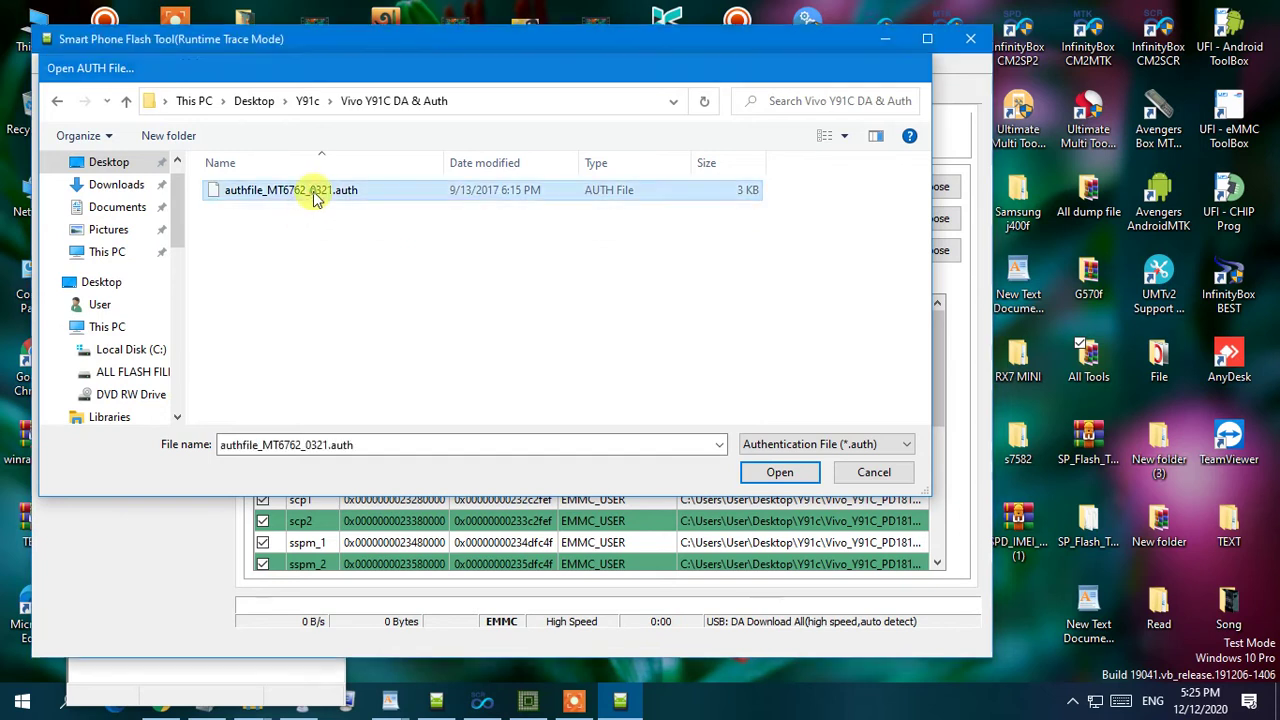
# Try to flash the loaded MT6765 firmware in Download Only mode and dismiss the resulting alert
pyautogui.moveTo(466, 40); pyautogui.dragTo(579, 26)
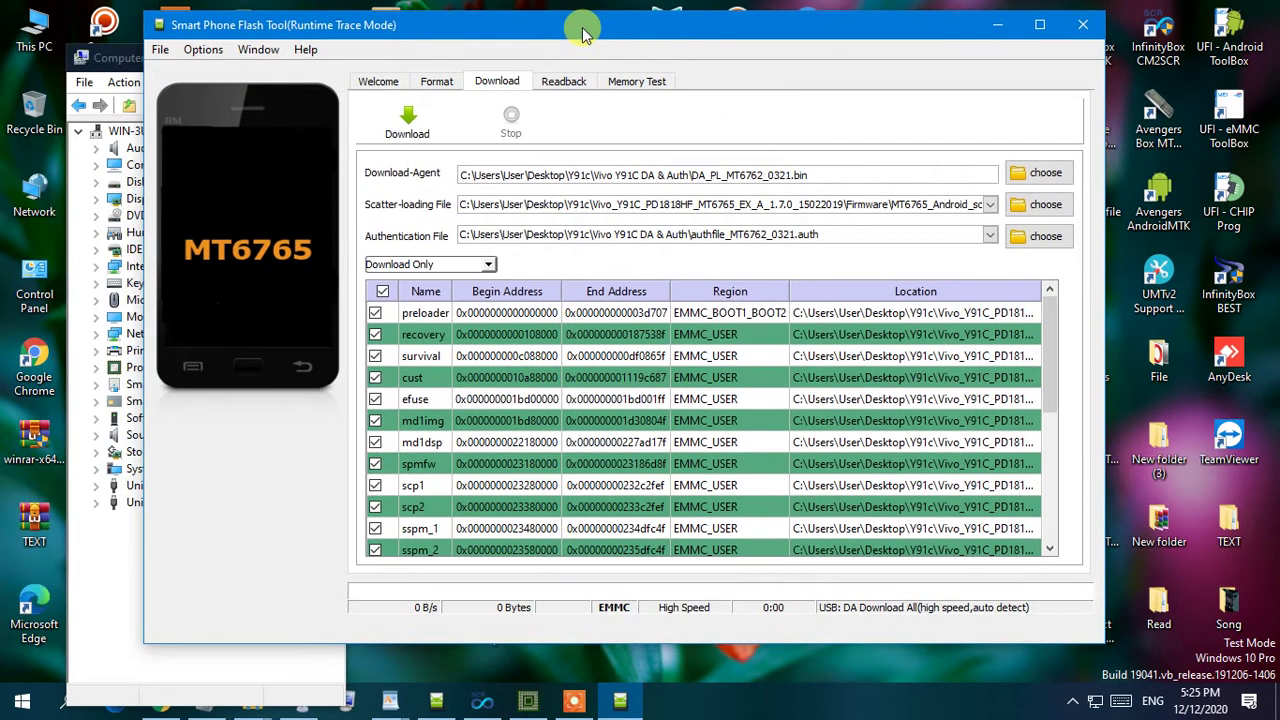
pyautogui.click(407, 125)
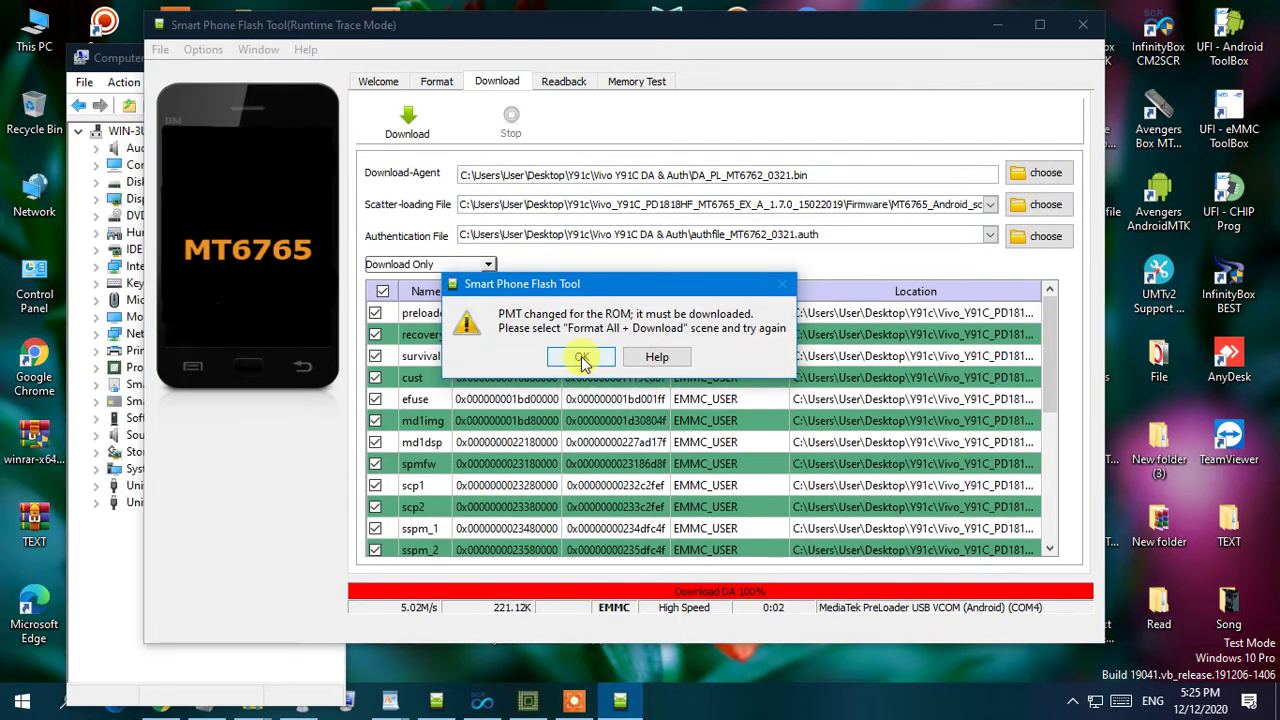
pyautogui.click(581, 358)
# Review the flash tool's Connection and Download option settings, then close the options without changes
pyautogui.click(201, 52)
pyautogui.click(216, 71)
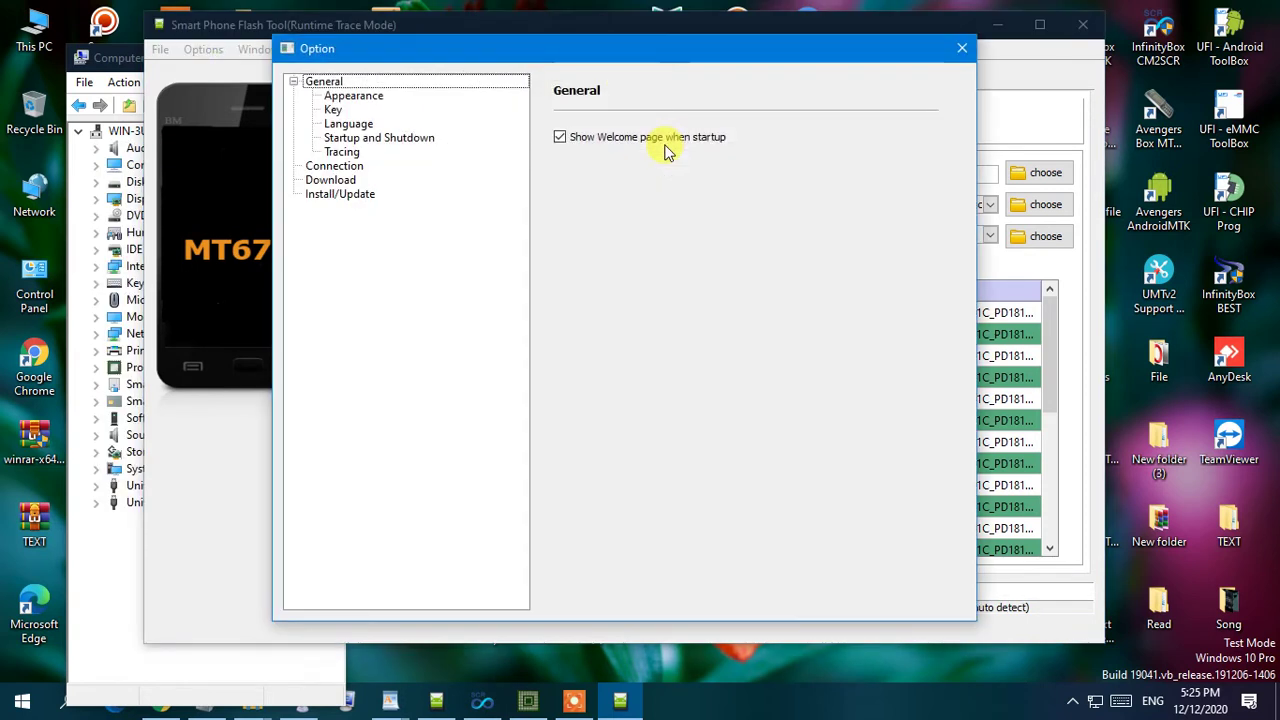
pyautogui.click(341, 166)
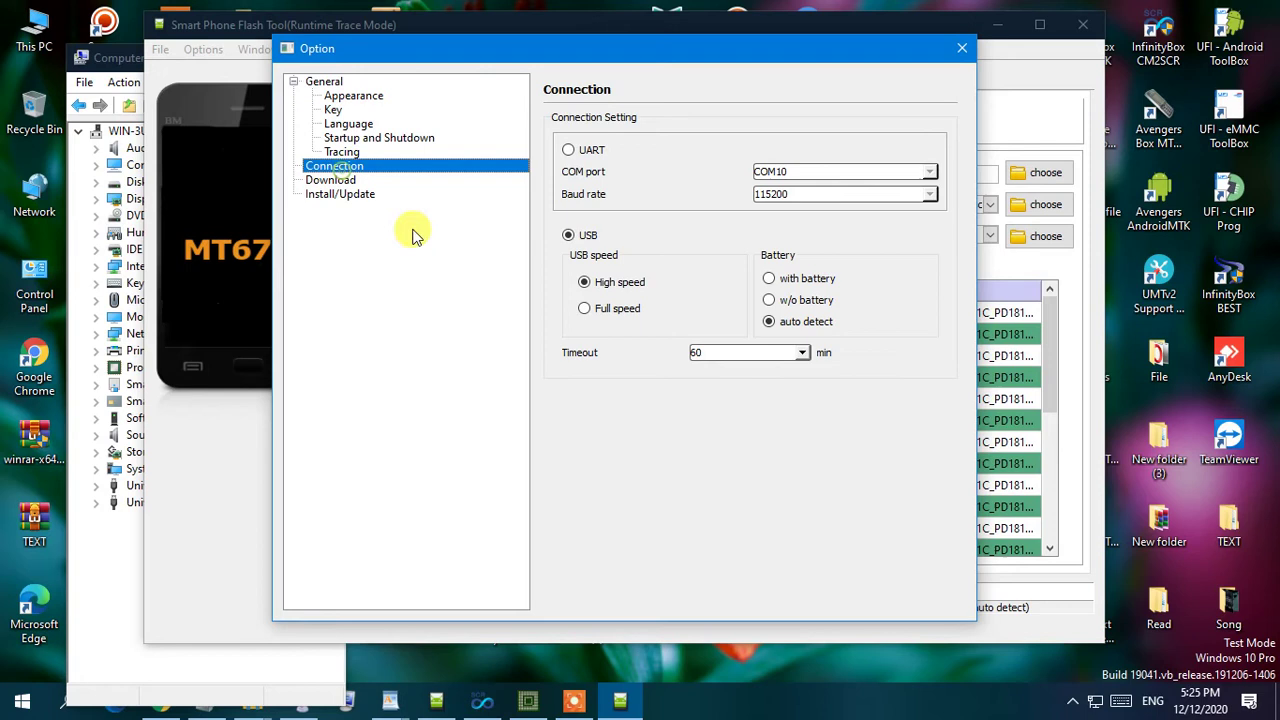
pyautogui.click(351, 184)
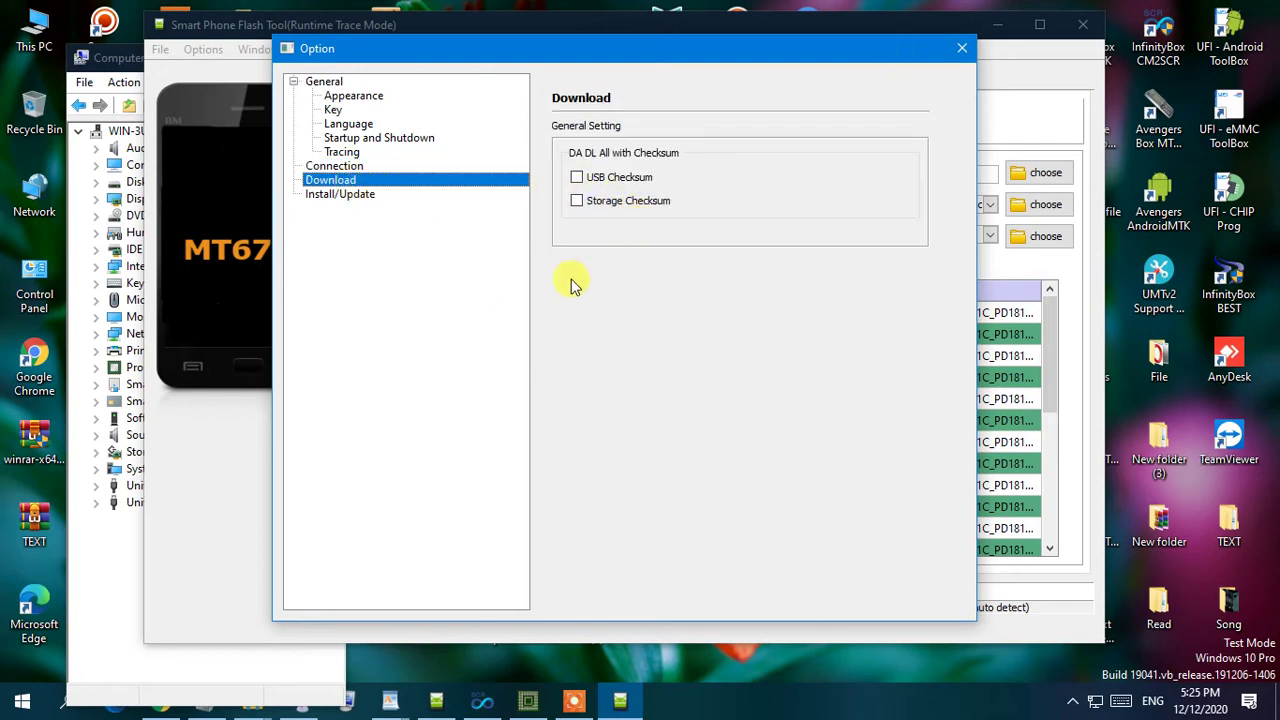
pyautogui.click(960, 48)
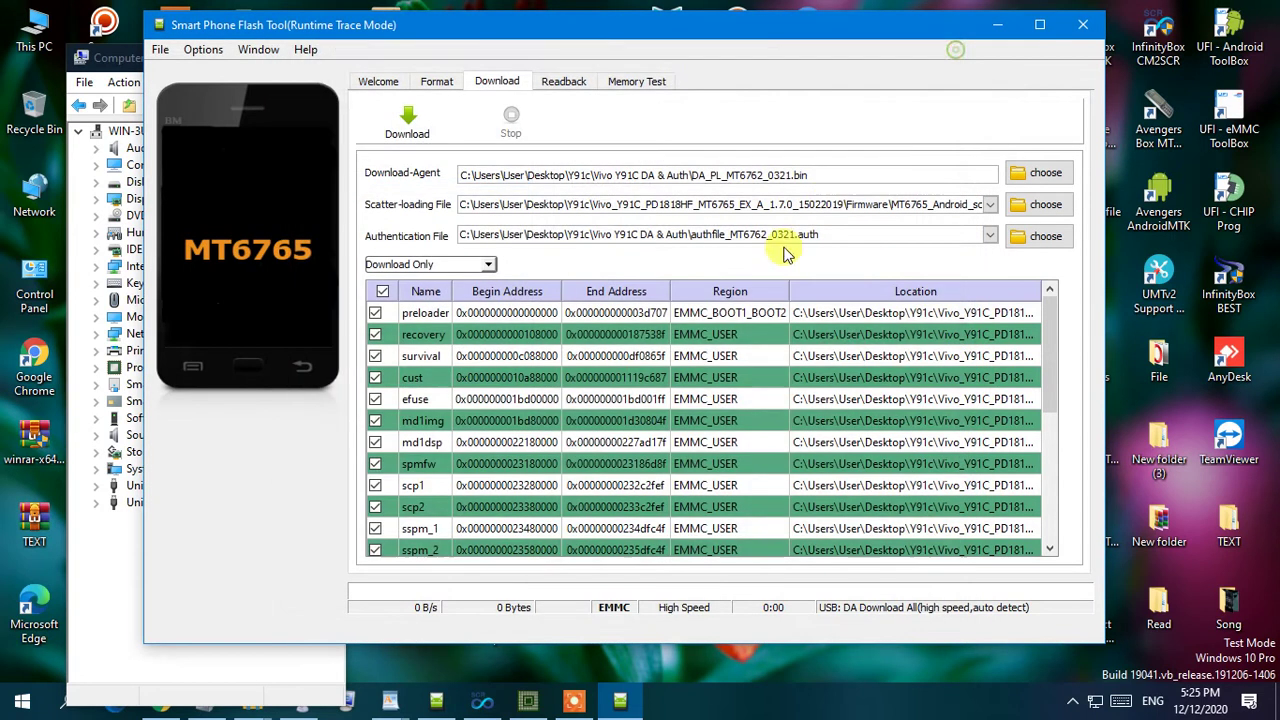
# Flash the loaded firmware in Format All + Download mode and move the flash tool window aside to uncover Computer Management
pyautogui.click(488, 264)
pyautogui.click(440, 277)
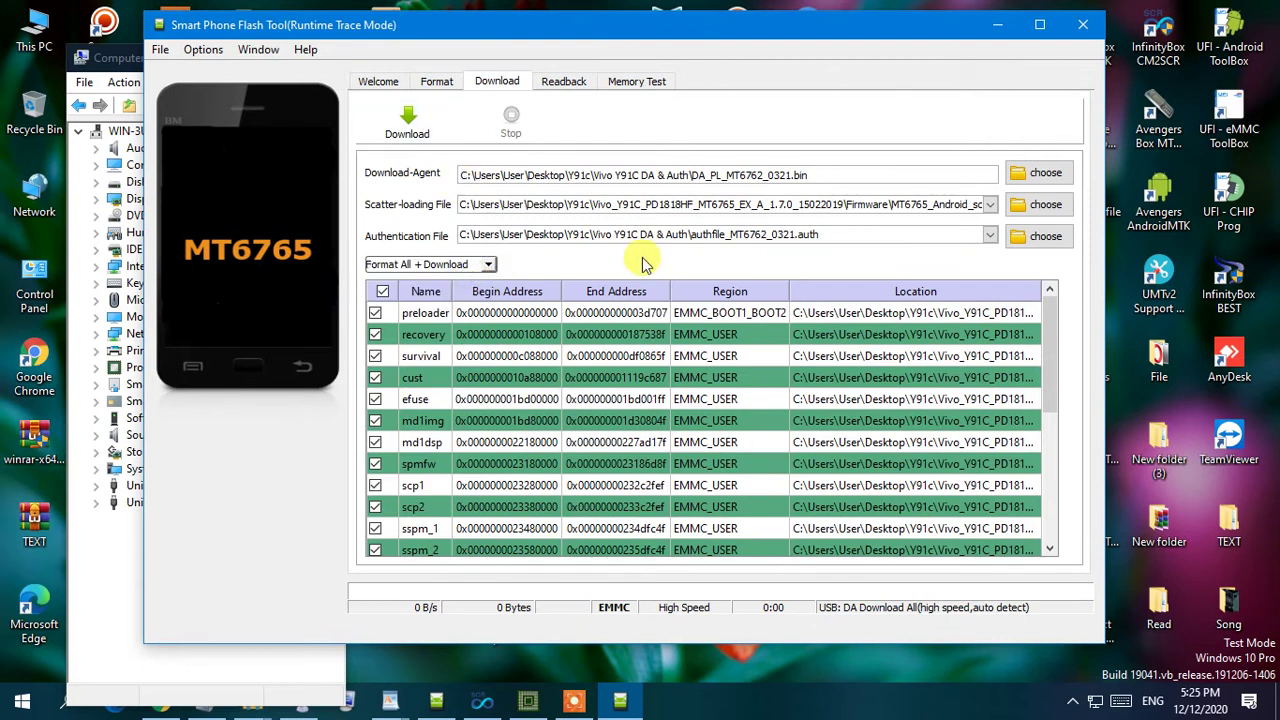
pyautogui.click(407, 122)
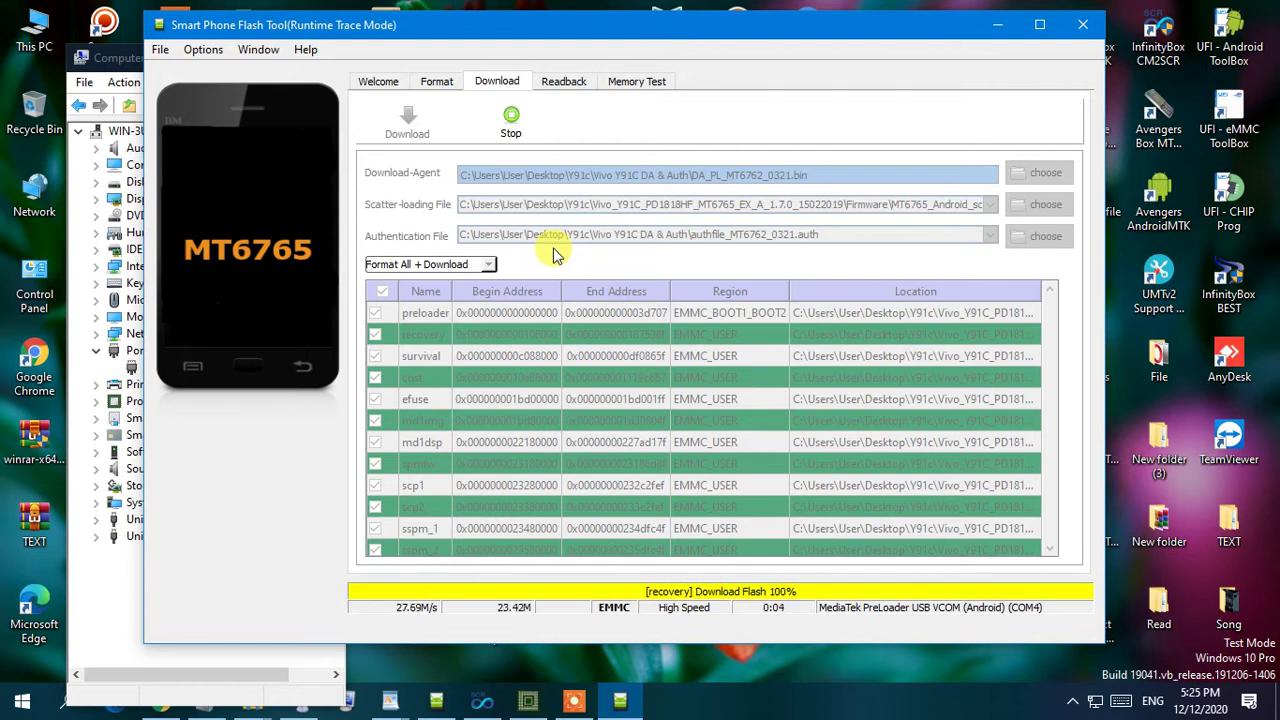
pyautogui.moveTo(457, 23); pyautogui.dragTo(624, 25)
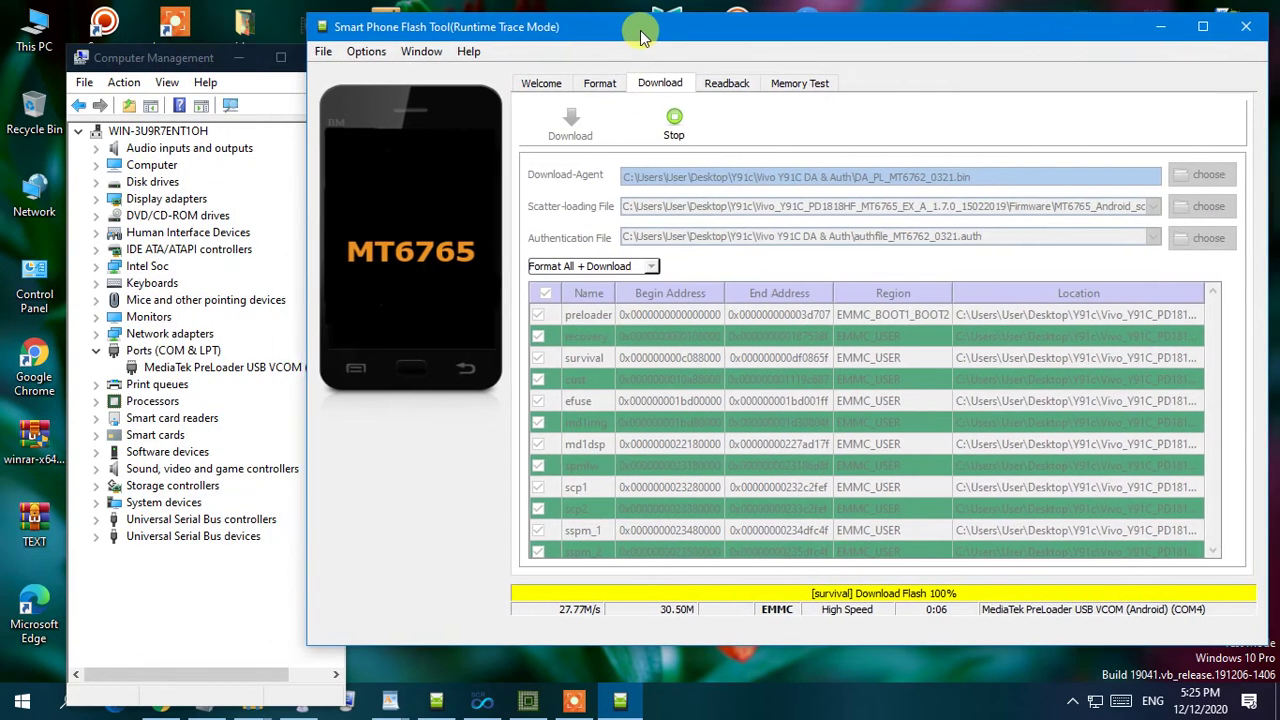
pyautogui.moveTo(825, 32); pyautogui.dragTo(767, 32)
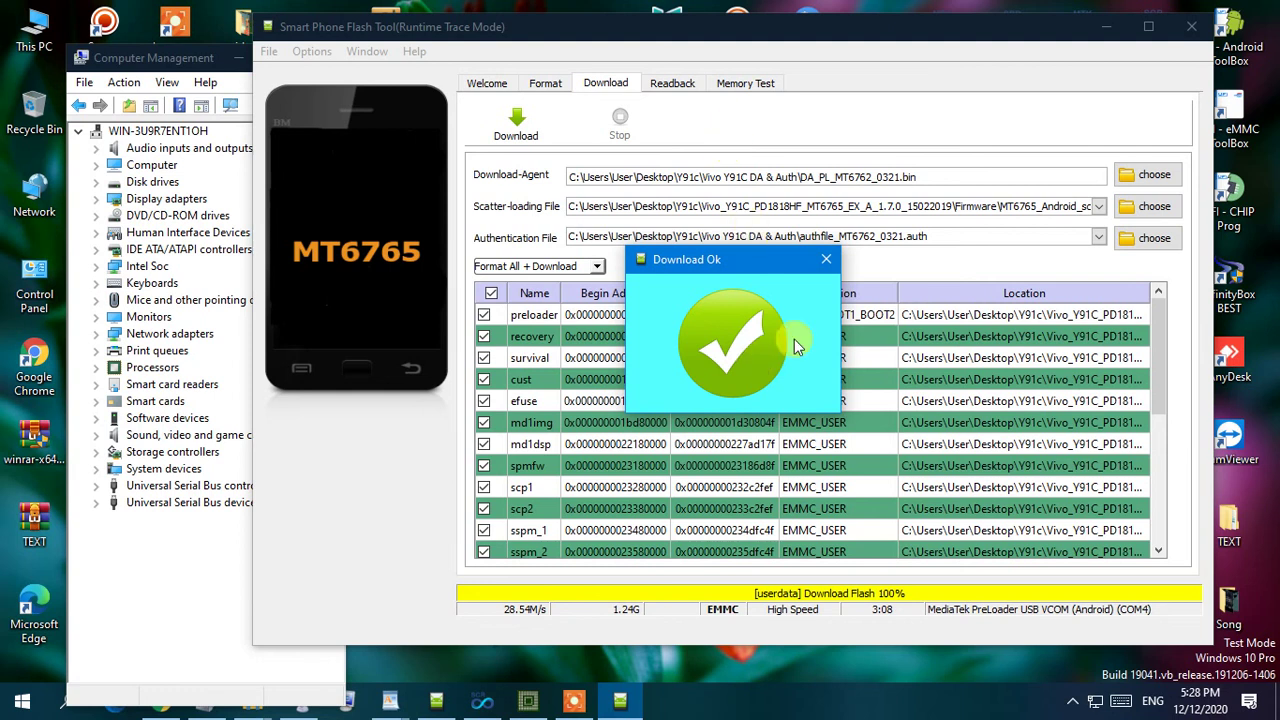
pyautogui.click(575, 704)
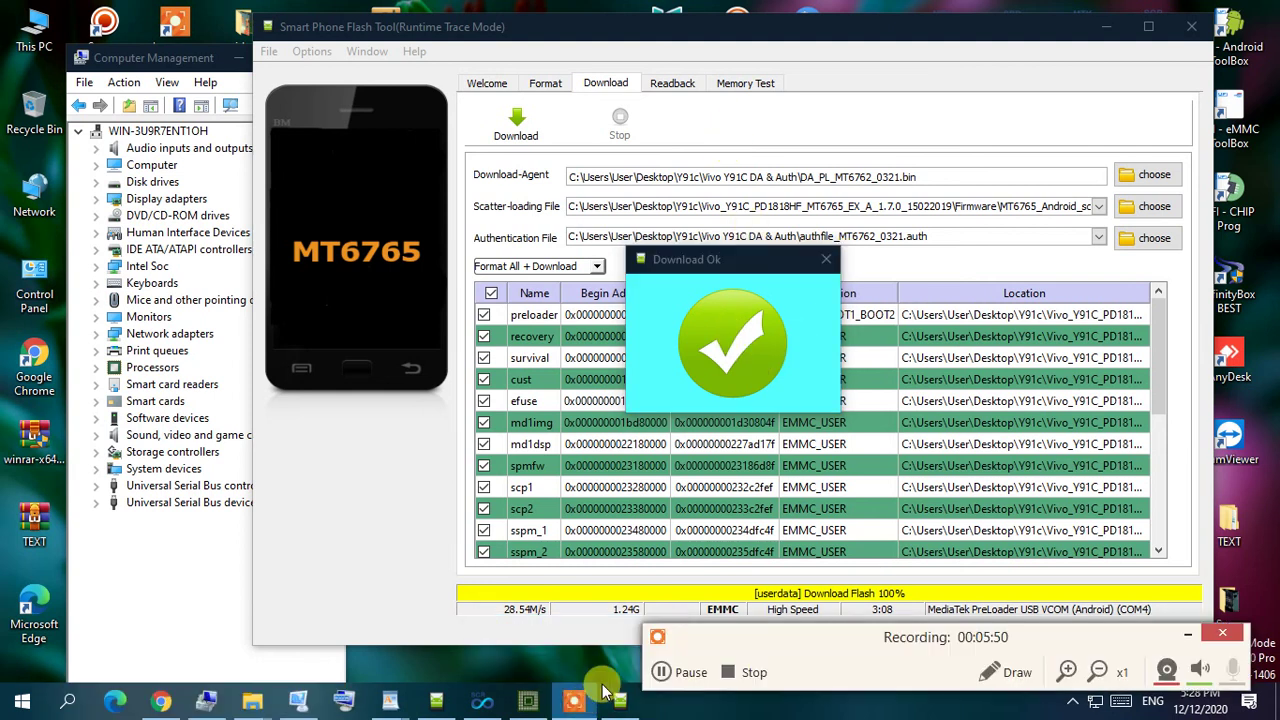